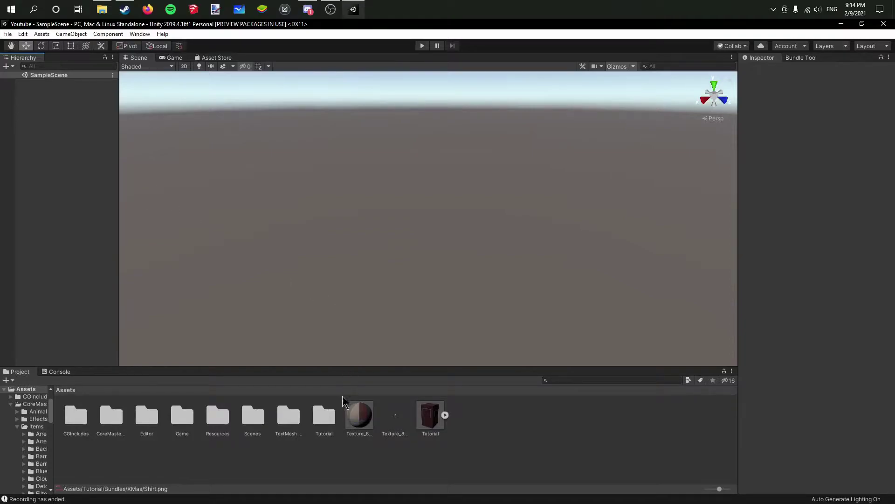
# Open the Object prefab from Assets/Tutorial/Bundles/Youtube and inspect its model in the scene view.
pyautogui.doubleClick(324, 415)
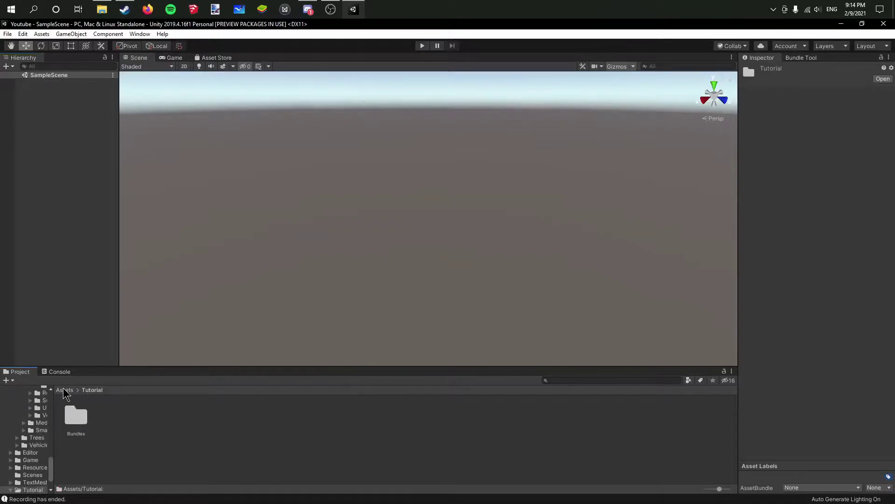
pyautogui.click(64, 391)
pyautogui.doubleClick(325, 419)
pyautogui.doubleClick(76, 420)
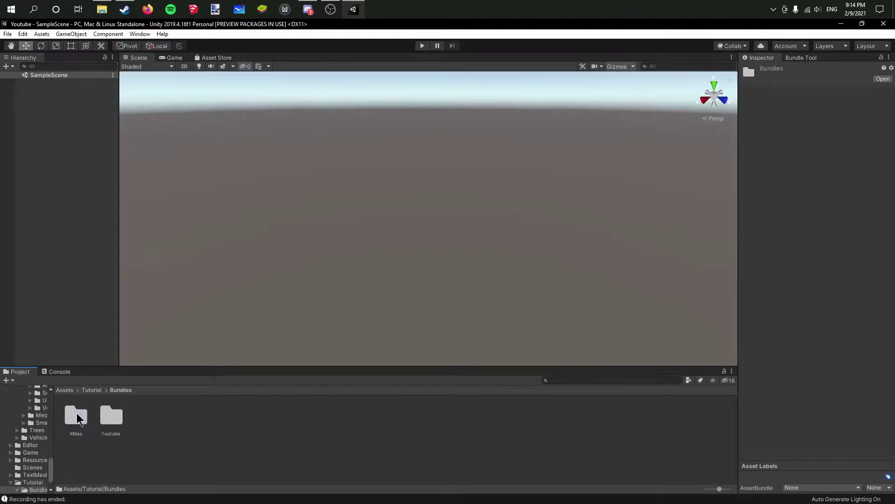
pyautogui.doubleClick(121, 421)
pyautogui.doubleClick(147, 415)
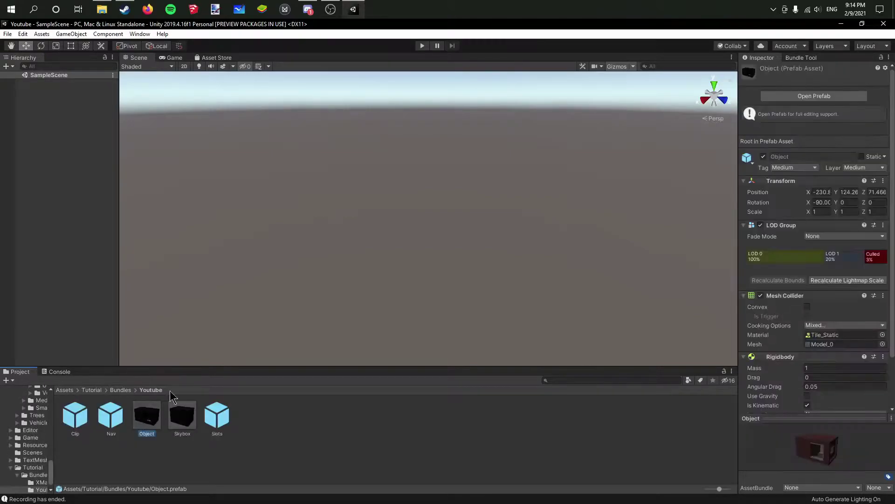
pyautogui.click(468, 247)
pyautogui.scroll(6, 450, 259)
pyautogui.moveTo(449, 259); pyautogui.dragTo(454, 265, button='right')
pyautogui.keyDown('alt'); pyautogui.moveTo(454, 265); pyautogui.dragTo(448, 245); pyautogui.keyUp('alt')
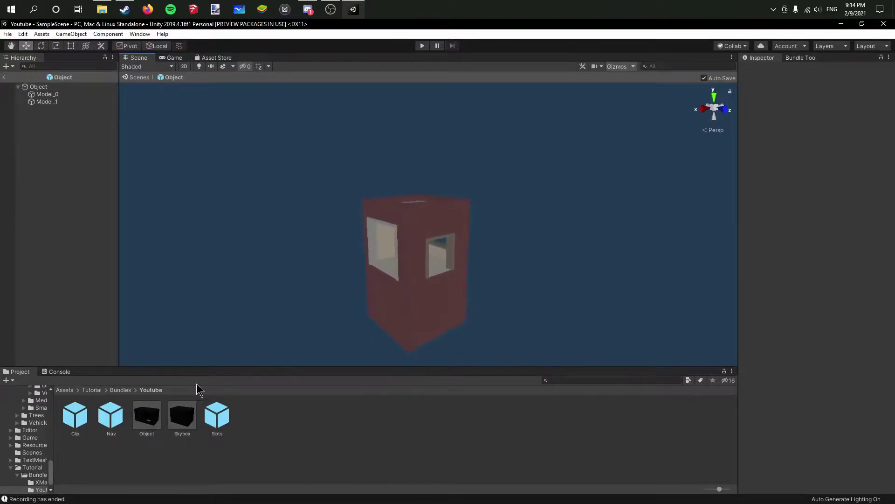
# Review the contents of the XMas bundle folder, return to the Assets root and exit the Object prefab to SampleScene.
pyautogui.click(122, 390)
pyautogui.doubleClick(80, 412)
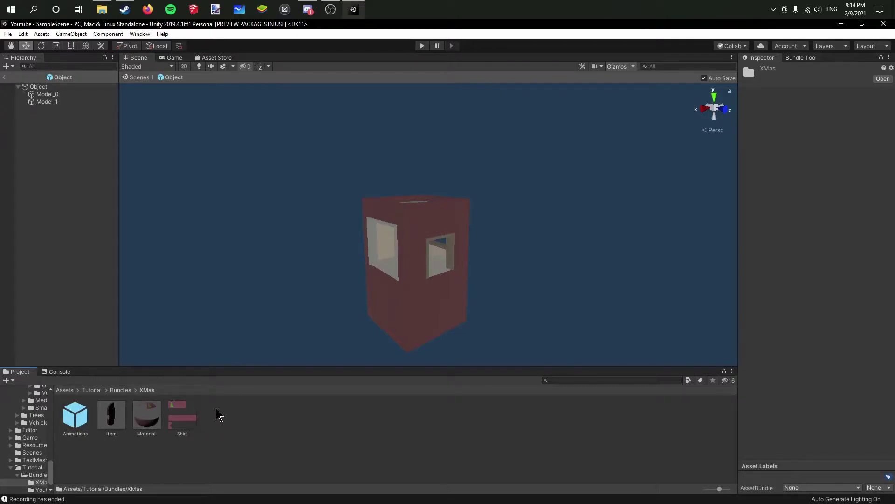
pyautogui.click(100, 391)
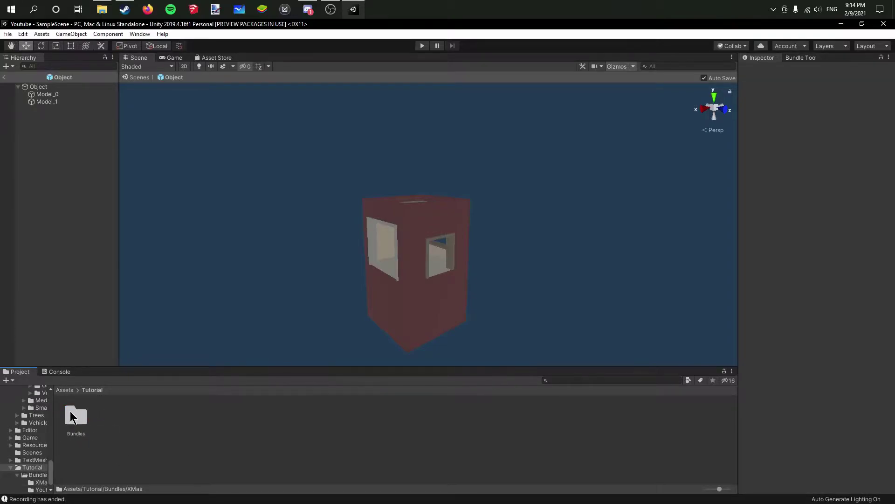
pyautogui.click(67, 390)
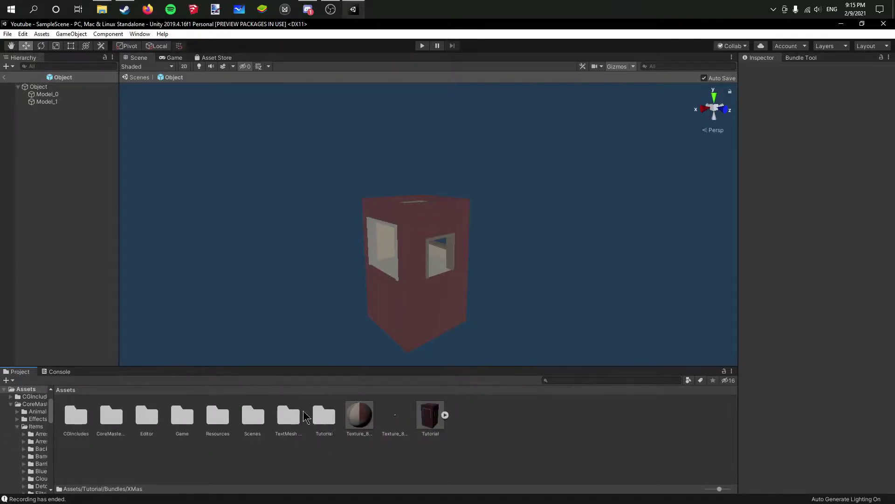
pyautogui.click(52, 269)
pyautogui.click(6, 79)
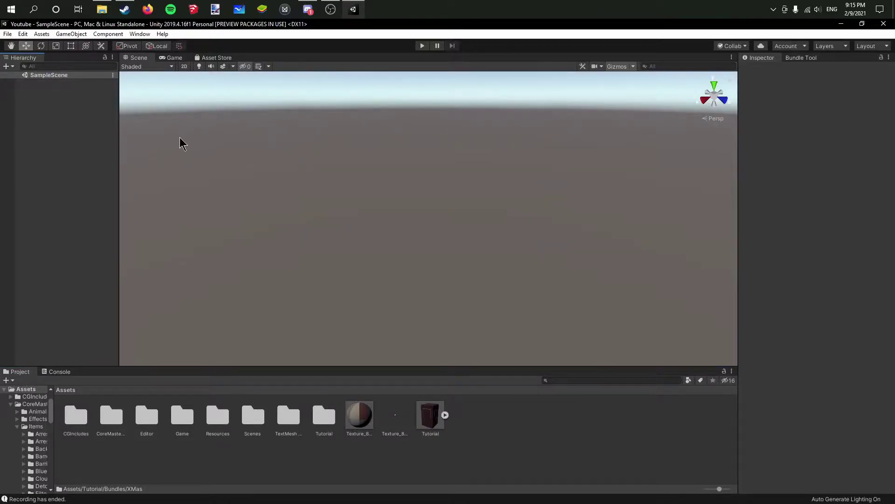
# Switch to File Explorer and examine the Test map's folder and its Bundles subfolder in Unturned.
pyautogui.click(102, 10)
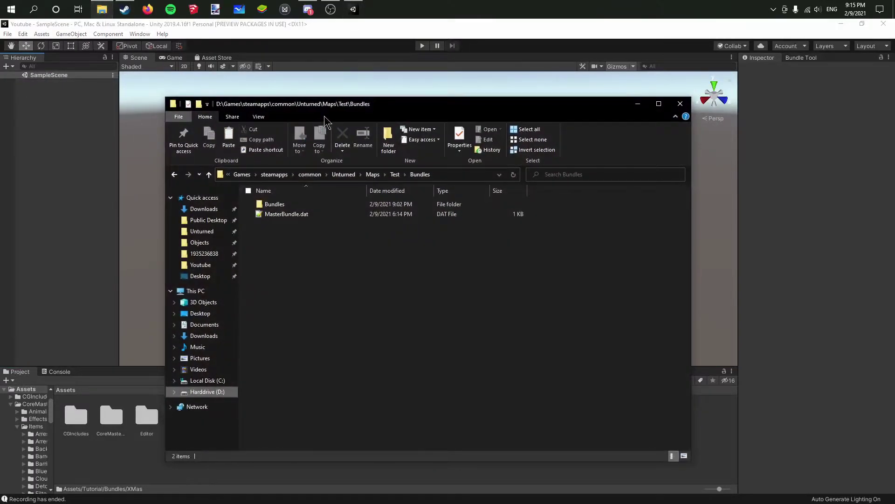
pyautogui.moveTo(325, 118); pyautogui.dragTo(305, 112)
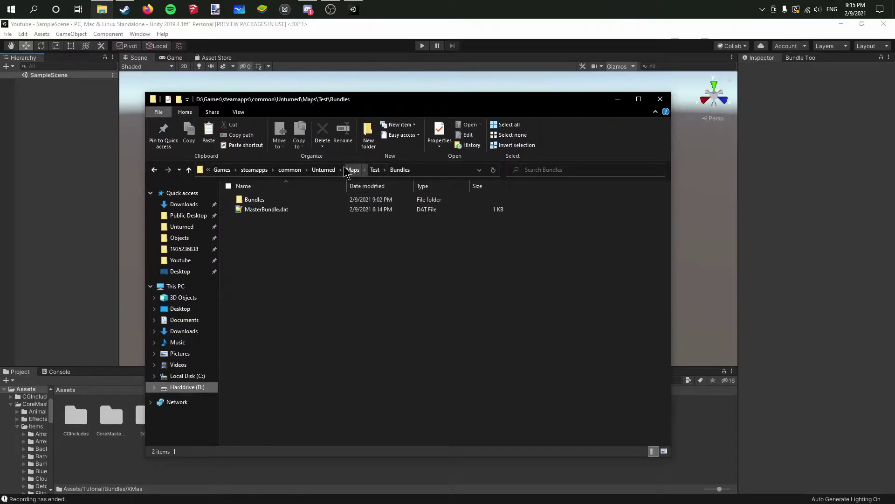
pyautogui.click(377, 170)
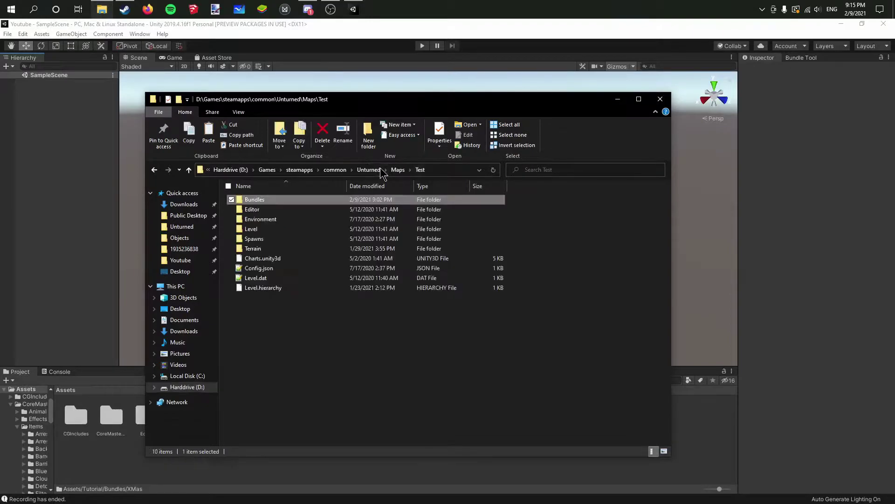
pyautogui.doubleClick(264, 200)
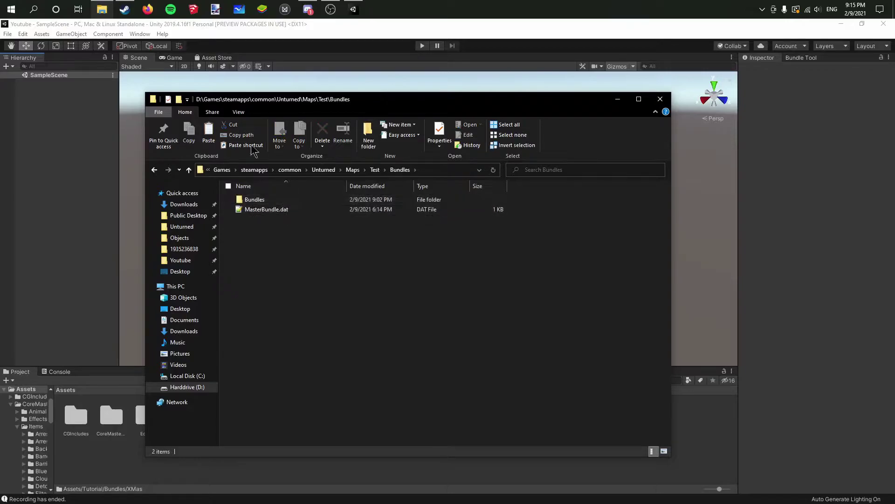
pyautogui.moveTo(264, 104); pyautogui.dragTo(465, 117)
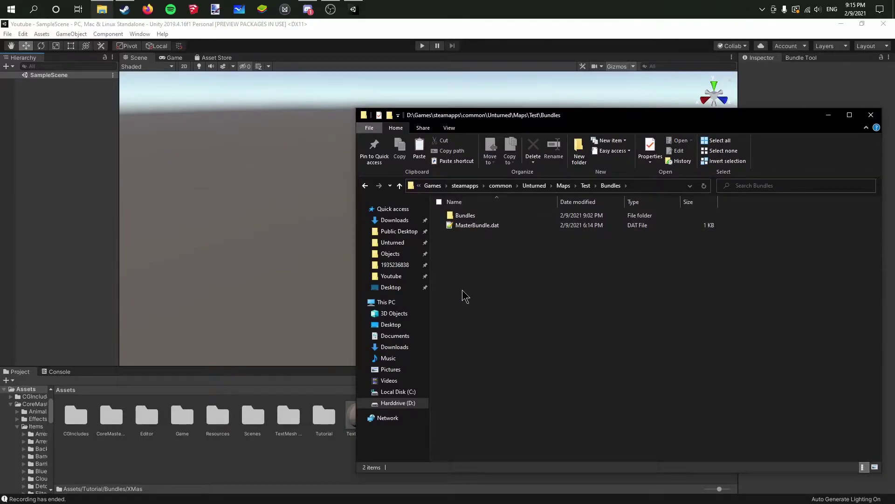
# Compare the subfolders of Unity's Assets/Tutorial/Bundles with those in the Test map's Bundles\Bundles directory.
pyautogui.doubleClick(325, 416)
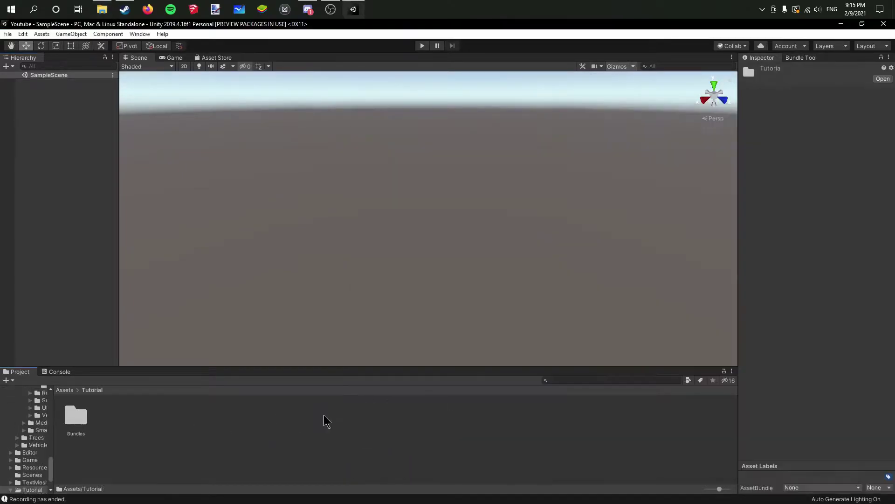
pyautogui.click(95, 423)
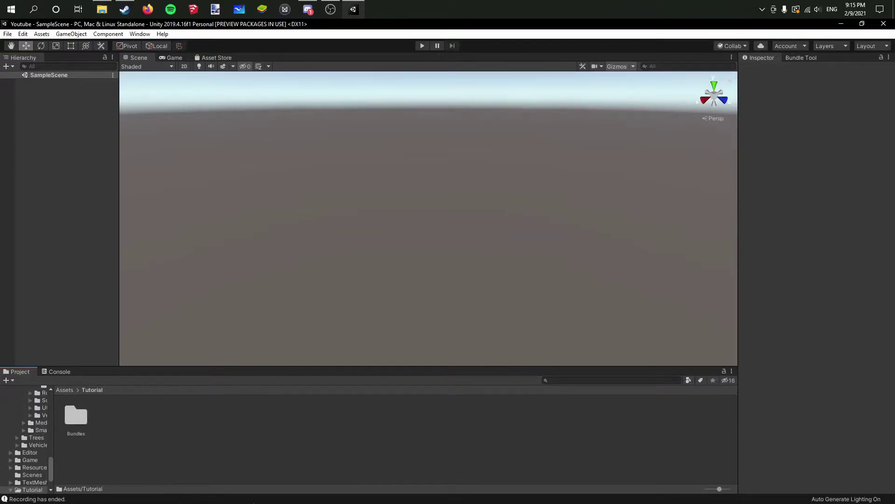
pyautogui.click(102, 9)
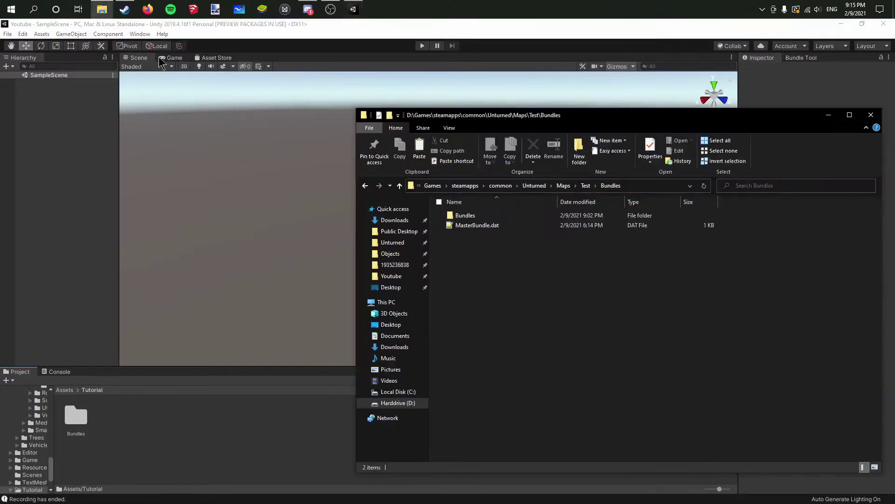
pyautogui.doubleClick(474, 217)
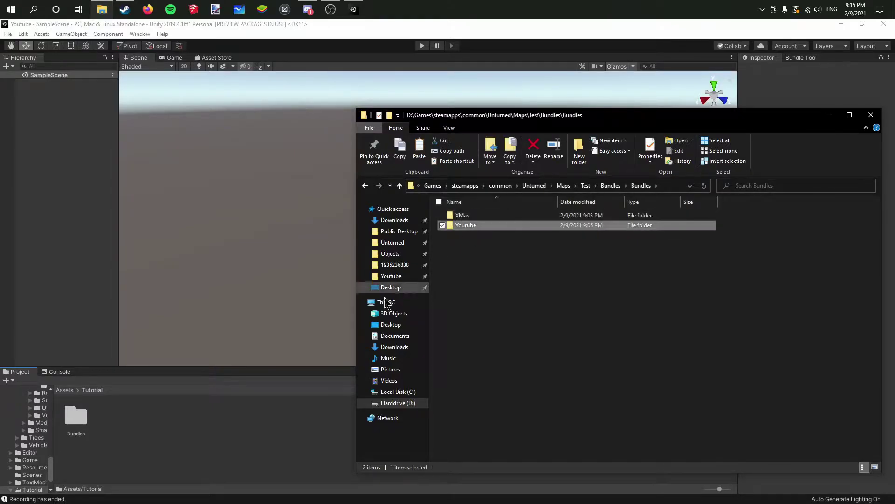
pyautogui.click(116, 422)
pyautogui.doubleClick(79, 416)
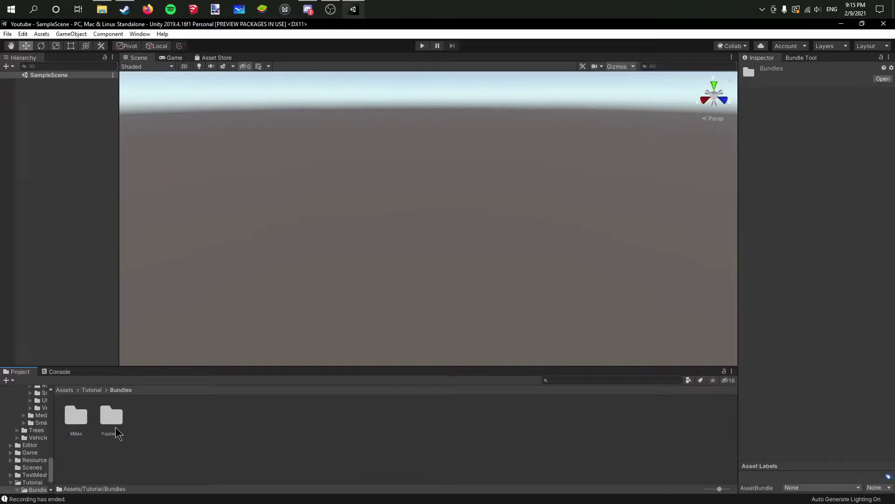
pyautogui.click(77, 420)
pyautogui.click(103, 418)
pyautogui.click(161, 414)
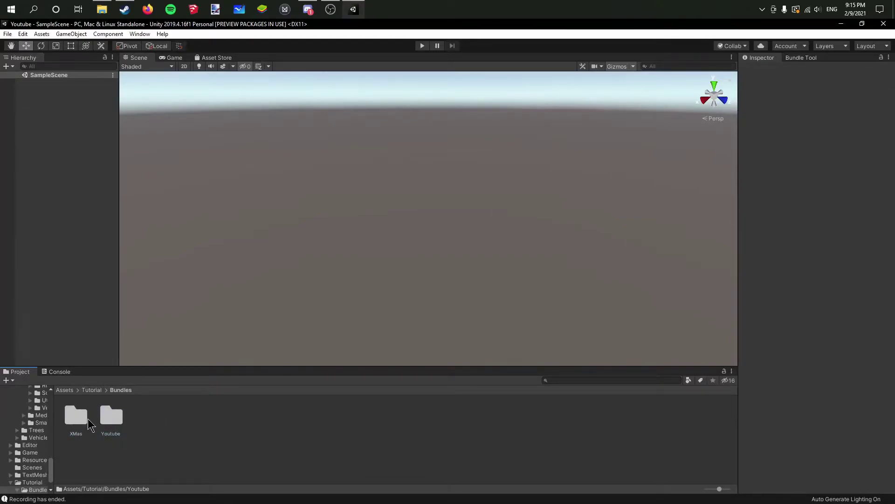
# Switch back to File Explorer and check the files in the map's Youtube bundle folder, then return to its parent folder.
pyautogui.click(105, 10)
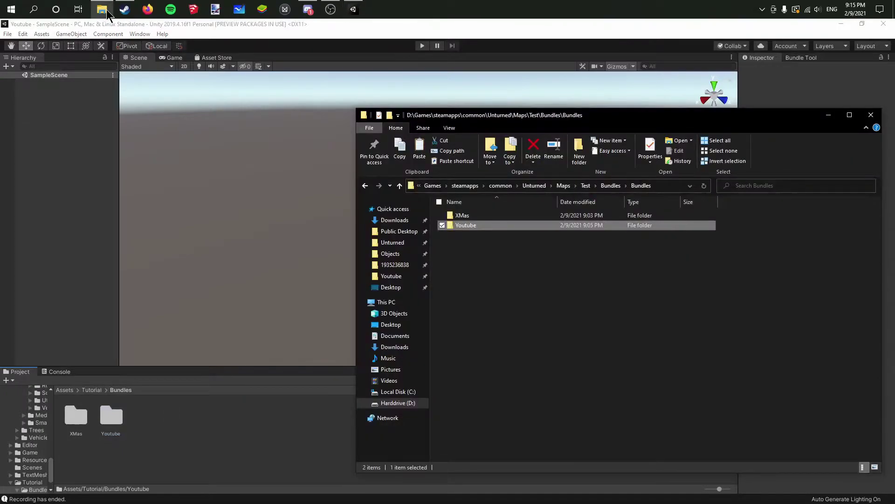
pyautogui.moveTo(467, 120); pyautogui.dragTo(380, 117)
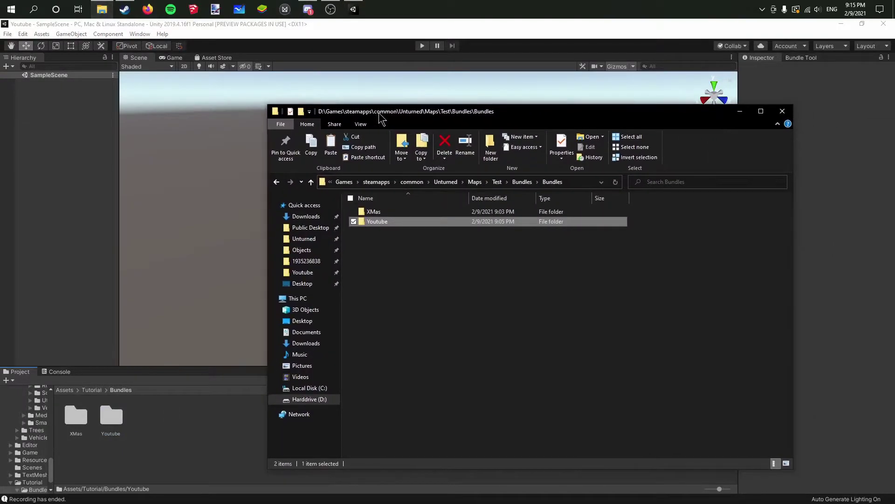
pyautogui.doubleClick(409, 222)
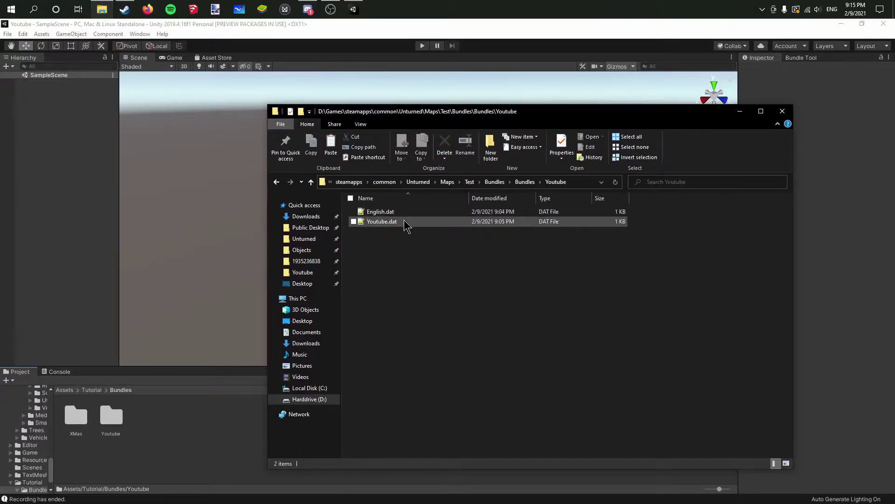
pyautogui.click(525, 182)
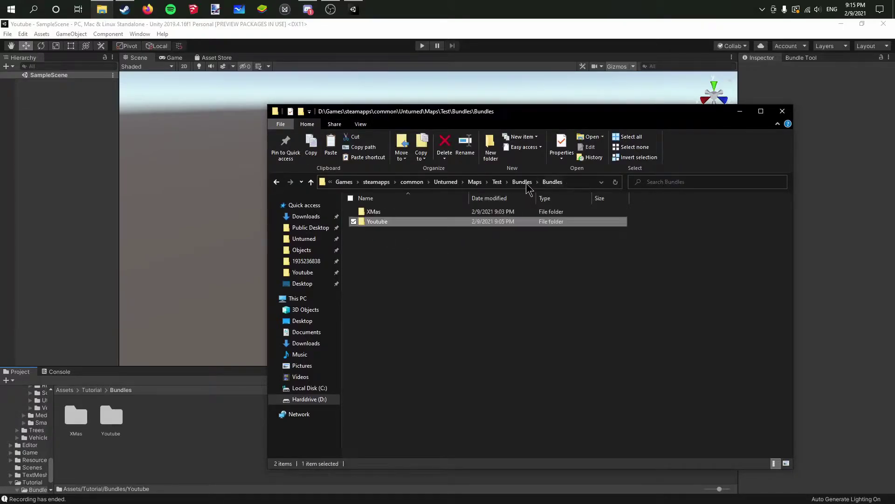
# Open XMas.dat from the map's XMas folder in Notepad++, review its item type and ID lines, and close the file.
pyautogui.doubleClick(430, 212)
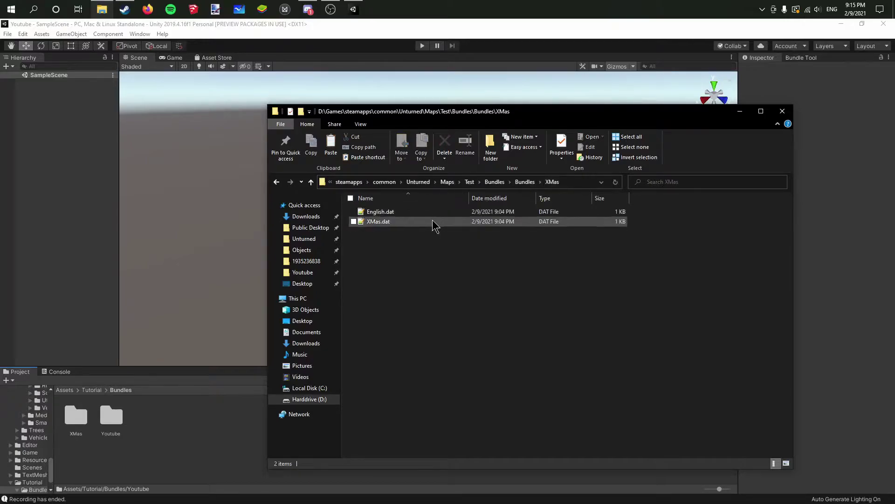
pyautogui.doubleClick(433, 221)
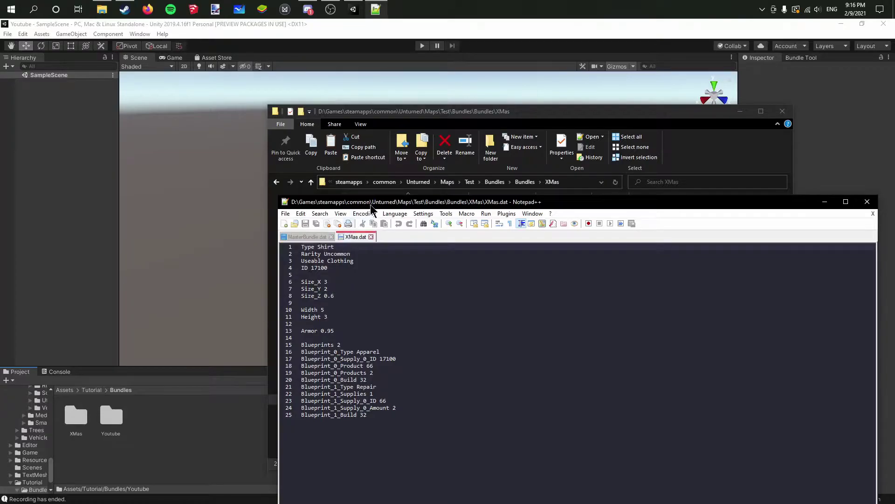
pyautogui.moveTo(372, 206); pyautogui.dragTo(395, 153)
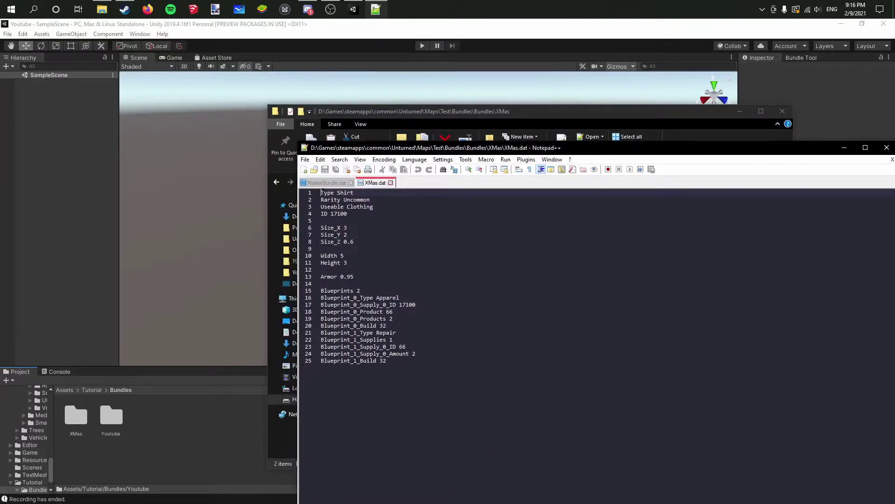
pyautogui.moveTo(321, 193); pyautogui.dragTo(370, 194)
pyautogui.click(351, 213)
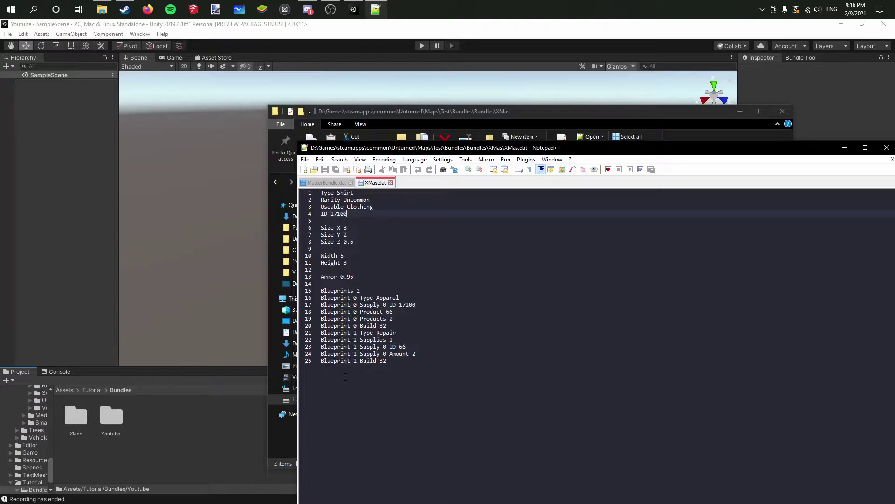
pyautogui.moveTo(452, 148); pyautogui.dragTo(426, 171)
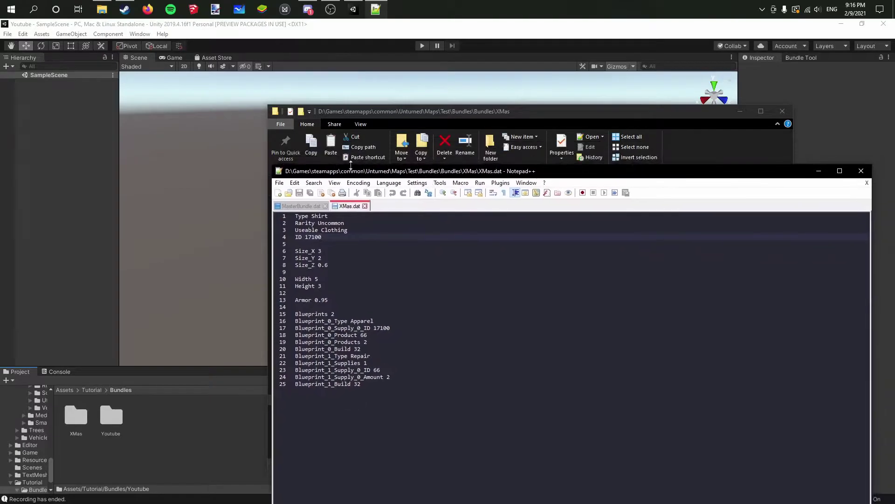
pyautogui.click(365, 206)
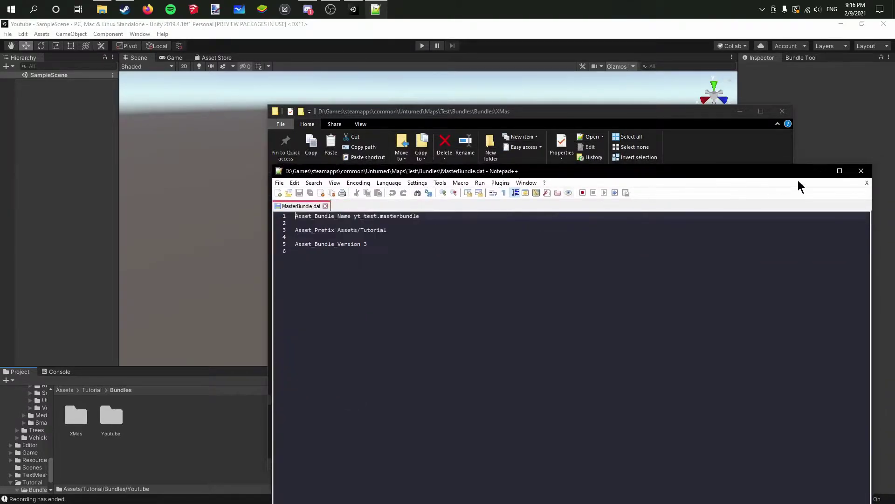
pyautogui.click(820, 171)
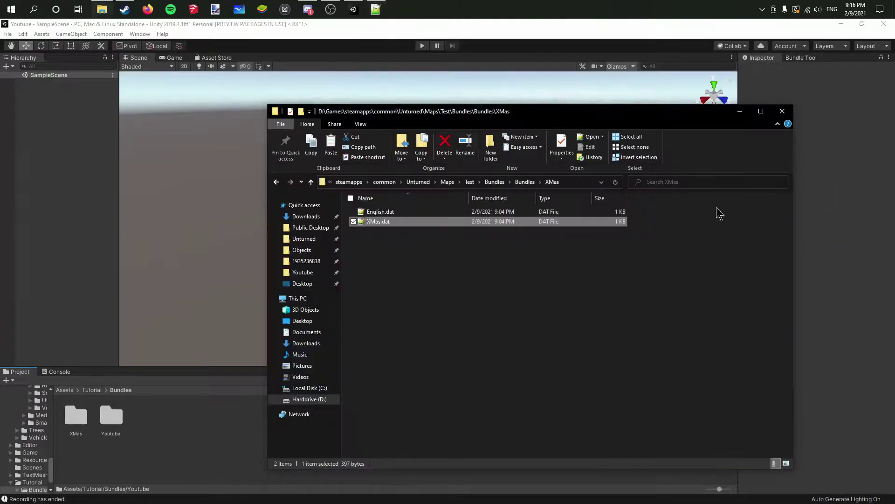
# Open MasterBundle.dat from the map's Bundles folder and examine its asset bundle name, prefix and version lines.
pyautogui.click(493, 183)
pyautogui.click(407, 222)
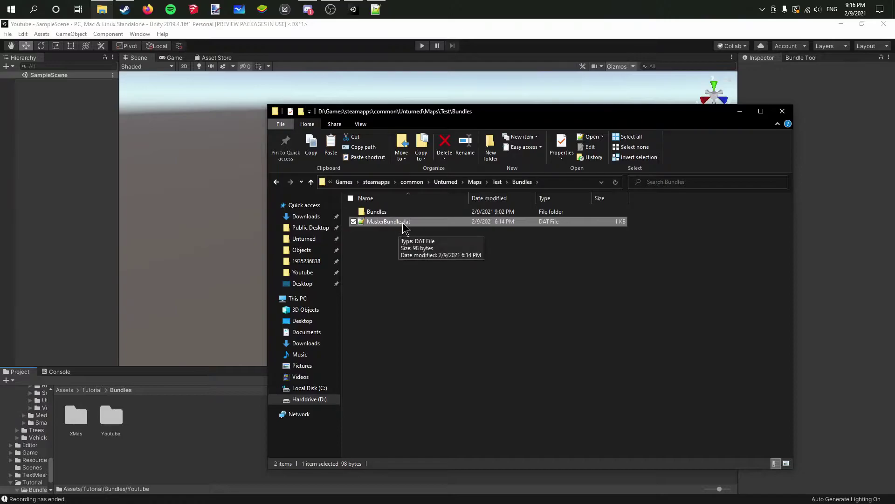
pyautogui.doubleClick(403, 225)
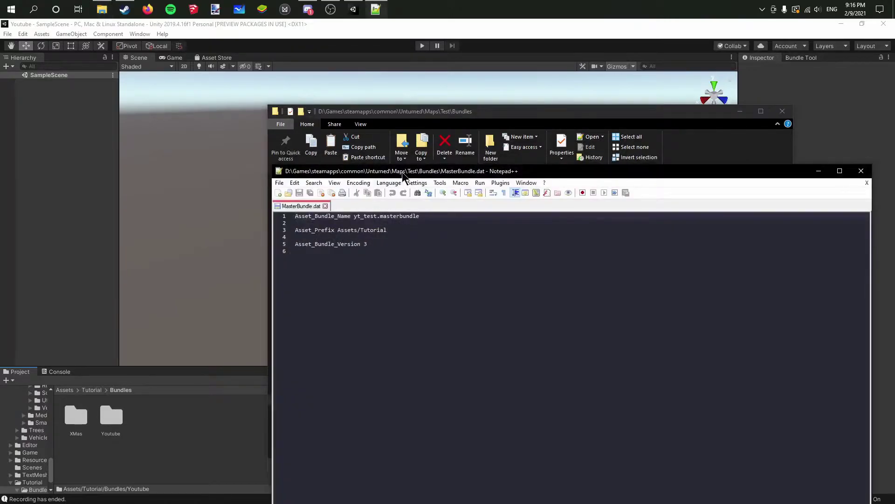
pyautogui.moveTo(402, 171); pyautogui.dragTo(390, 166)
pyautogui.click(341, 211)
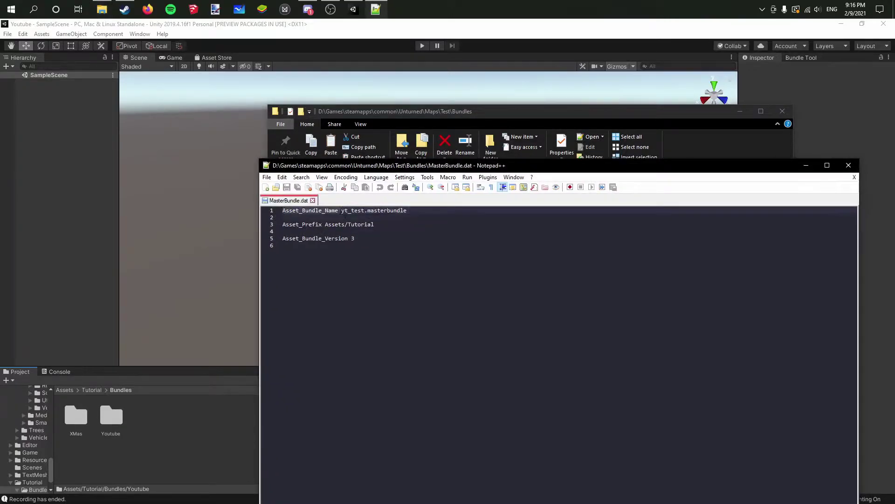
pyautogui.moveTo(282, 225); pyautogui.dragTo(357, 239)
pyautogui.click(326, 225)
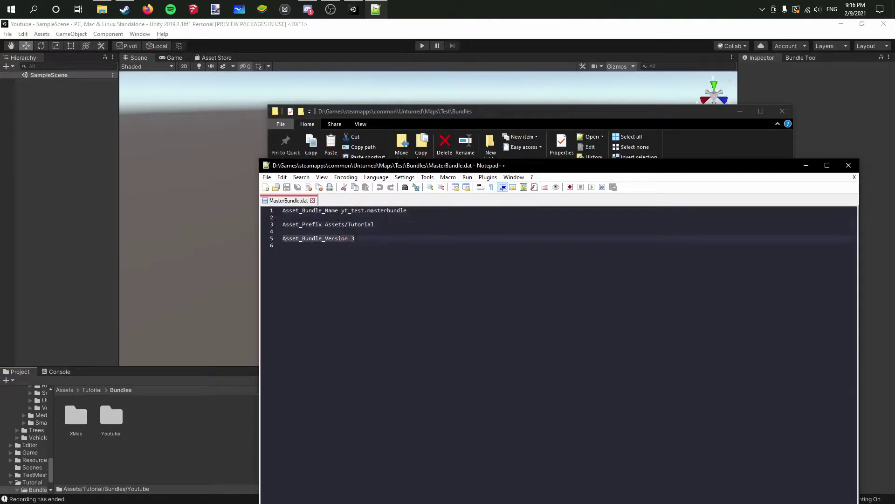
pyautogui.click(349, 232)
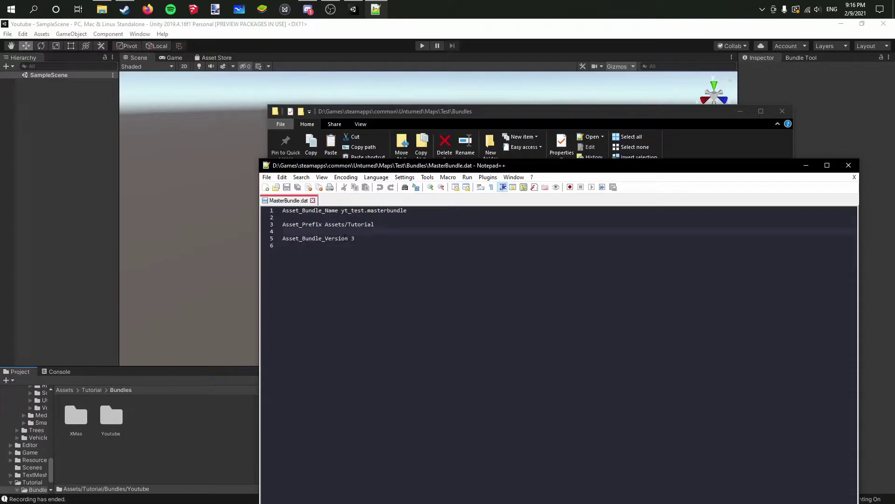
# Review the version, prefix and bundle name lines in the map's MasterBundle.dat, and close the file.
pyautogui.moveTo(285, 239); pyautogui.dragTo(374, 239)
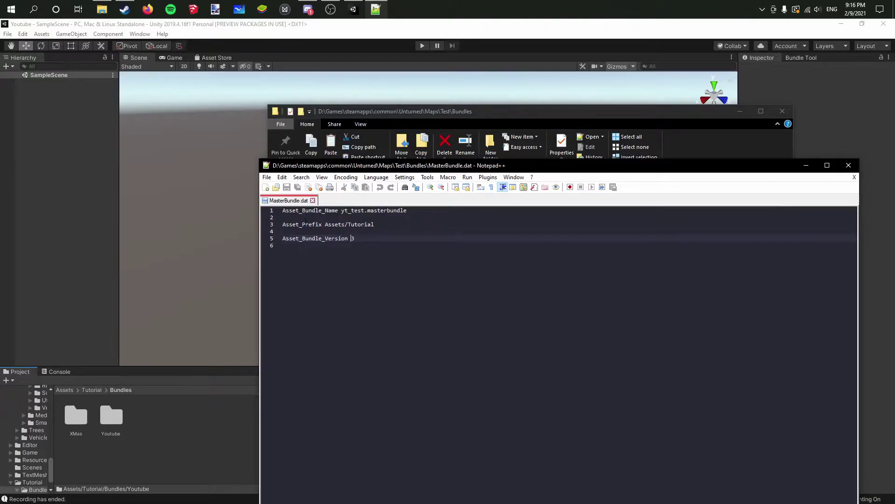
pyautogui.click(347, 225)
pyautogui.click(344, 211)
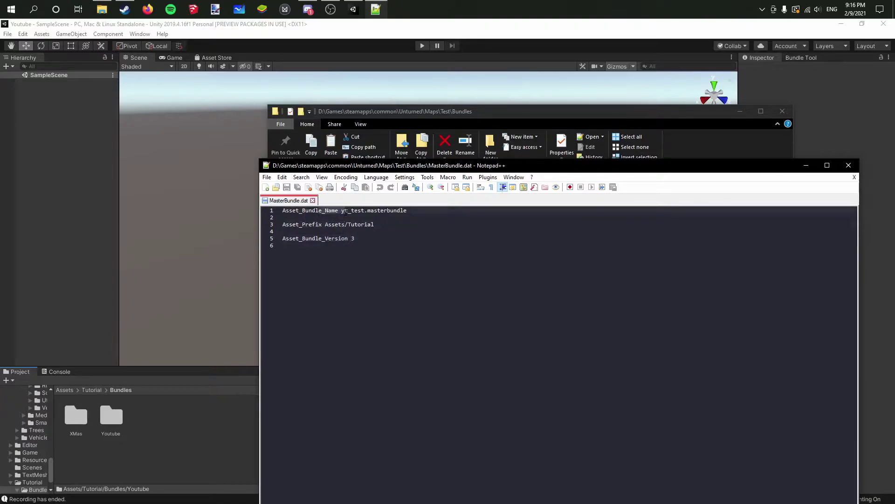
pyautogui.click(357, 215)
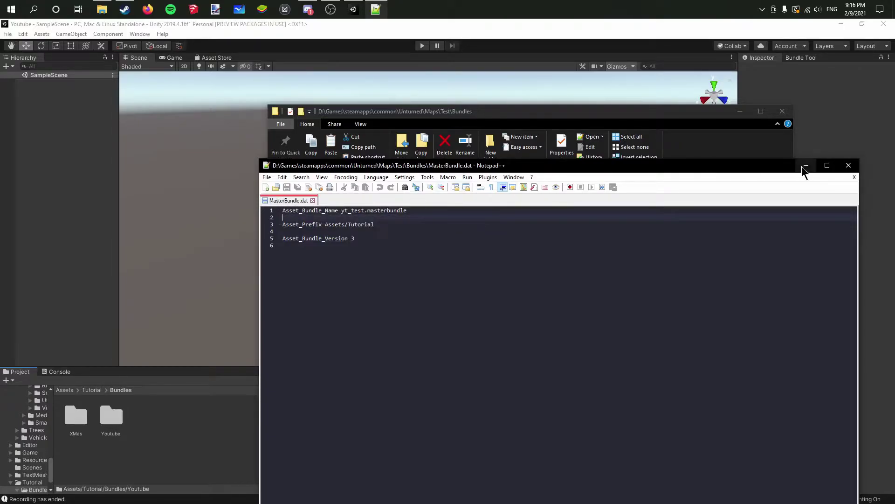
pyautogui.click(848, 165)
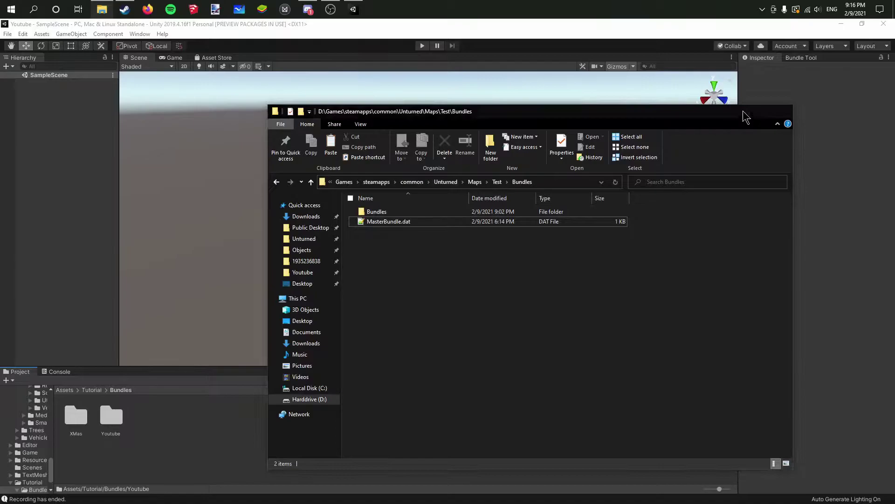
# Switch to Steam and browse Unturned's local files from its properties to open the game's installation folder.
pyautogui.click(743, 113)
pyautogui.rightClick(102, 10)
pyautogui.click(102, 10)
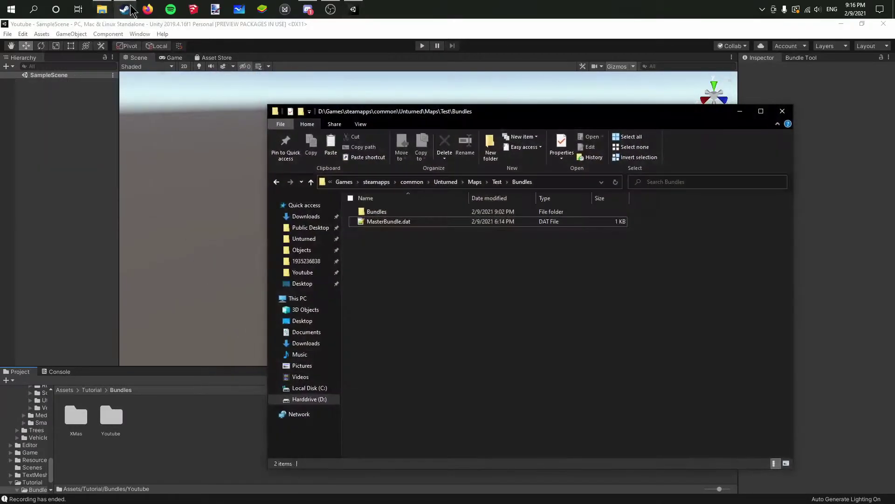
pyautogui.click(124, 10)
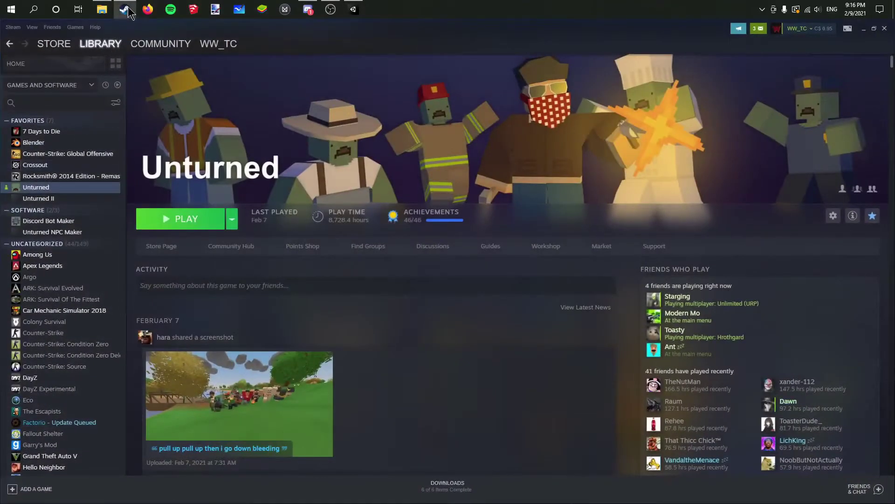
pyautogui.rightClick(79, 195)
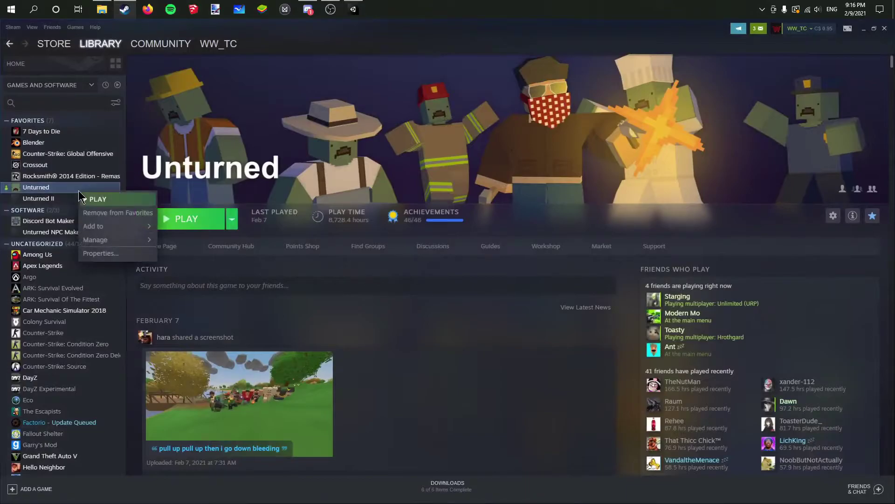
pyautogui.click(102, 257)
pyautogui.click(292, 189)
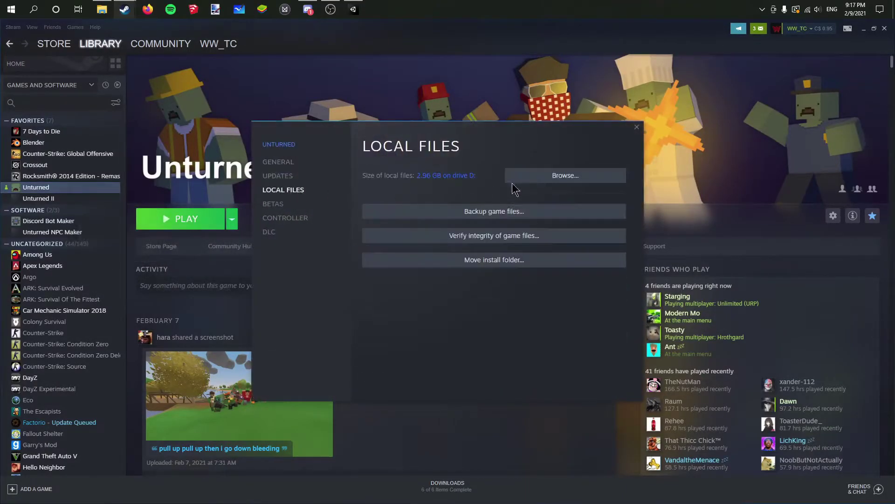
pyautogui.click(515, 177)
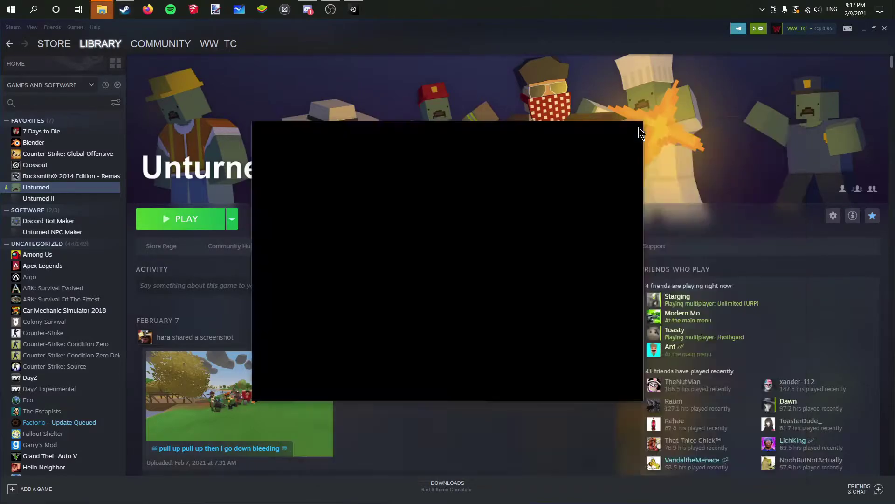
pyautogui.moveTo(101, 10)
pyautogui.click(156, 87)
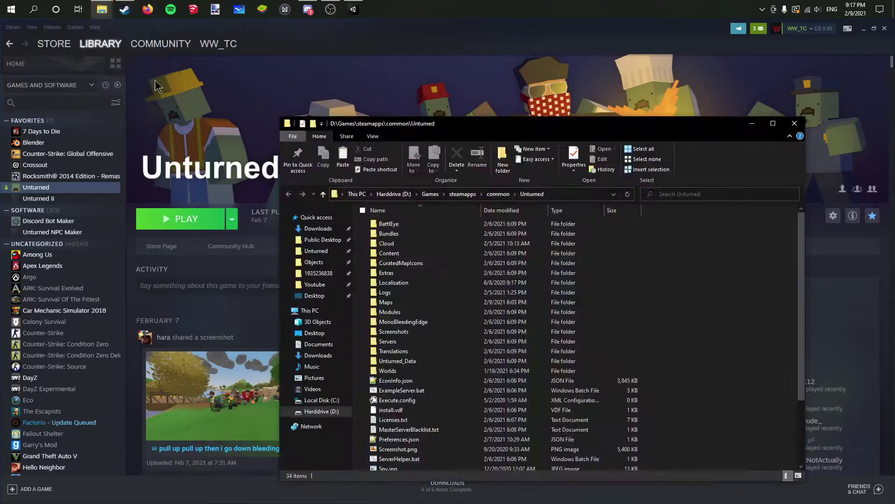
pyautogui.moveTo(454, 127); pyautogui.dragTo(402, 123)
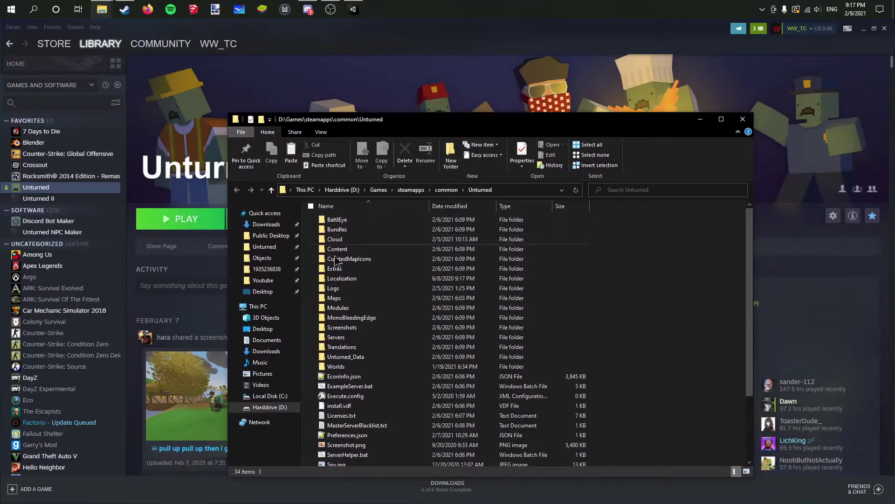
# Copy MasterBundle.dat from Unturned's Bundles folder to the Desktop.
pyautogui.doubleClick(355, 229)
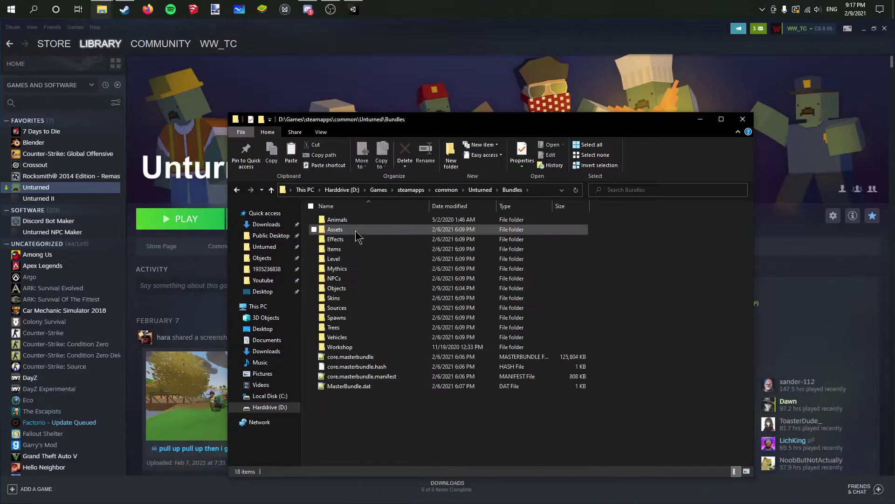
pyautogui.moveTo(398, 399); pyautogui.dragTo(377, 388)
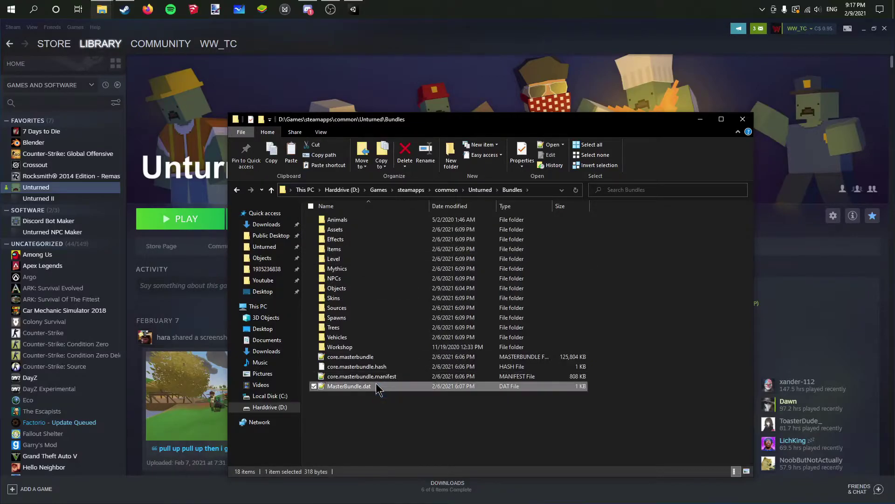
pyautogui.click(263, 291)
pyautogui.hotkey('ctrl', 'v')
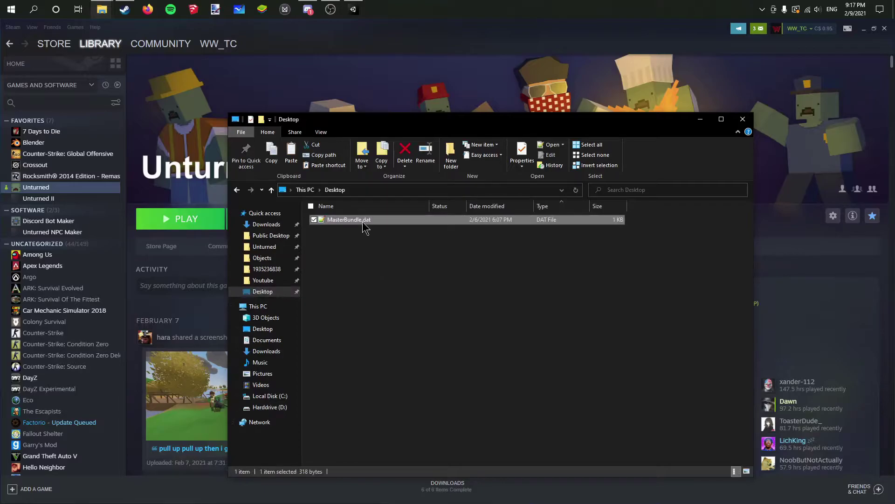
# Open the Desktop copy of MasterBundle.dat in Notepad++ and delete the comment line above Asset_Bundle_Version.
pyautogui.doubleClick(364, 225)
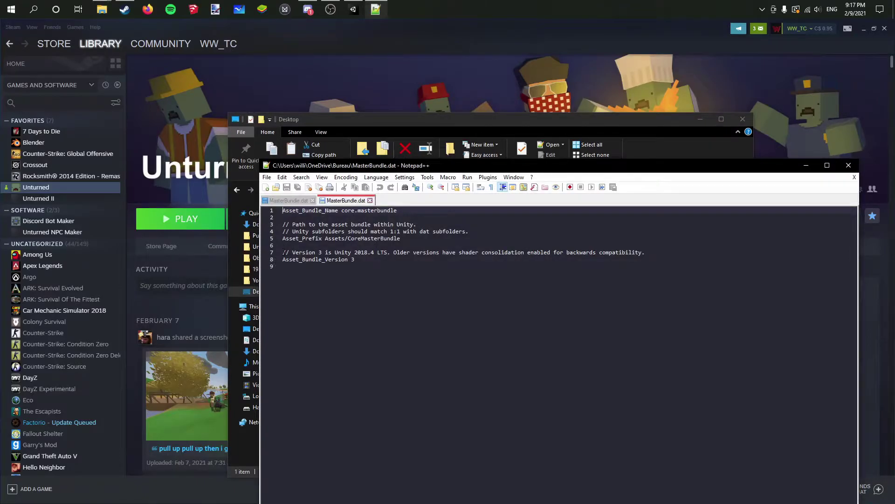
pyautogui.moveTo(283, 252); pyautogui.dragTo(657, 253)
pyautogui.press('BackSpace')
pyautogui.press('BackSpace')
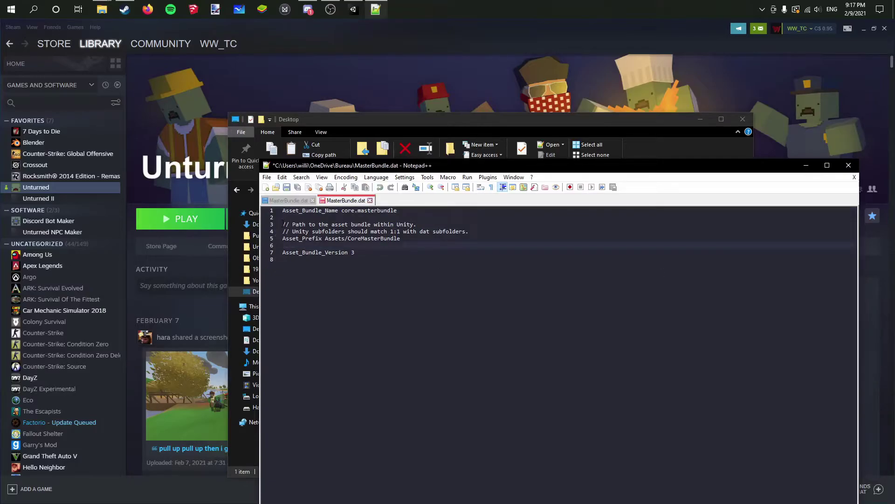
# Read the comments about the Unity path and matching subfolders above Asset_Prefix, and delete both lines with the leftover blank line.
pyautogui.moveTo(283, 223); pyautogui.dragTo(417, 226)
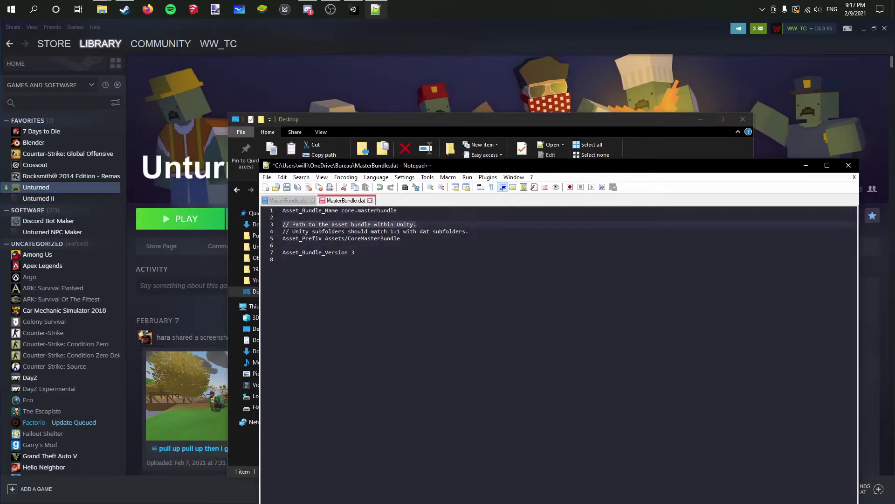
pyautogui.click(336, 225)
pyautogui.moveTo(335, 225); pyautogui.dragTo(375, 225)
pyautogui.click(393, 225)
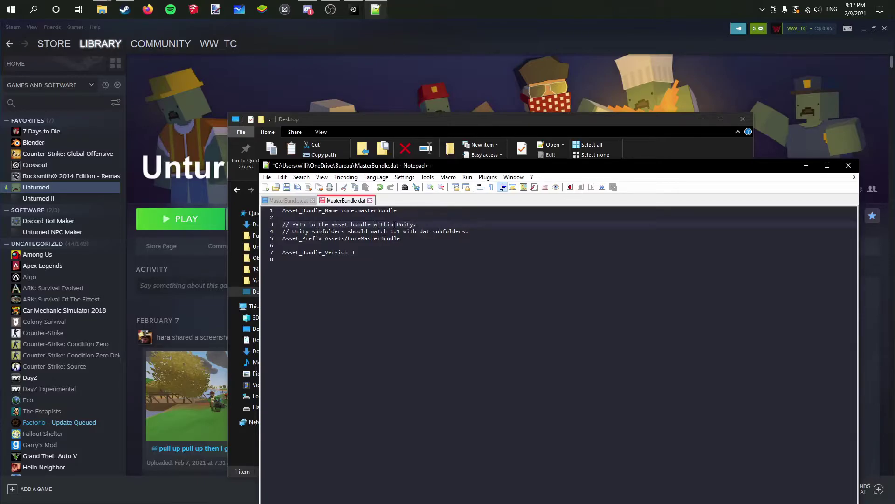
pyautogui.moveTo(308, 232); pyautogui.dragTo(408, 231)
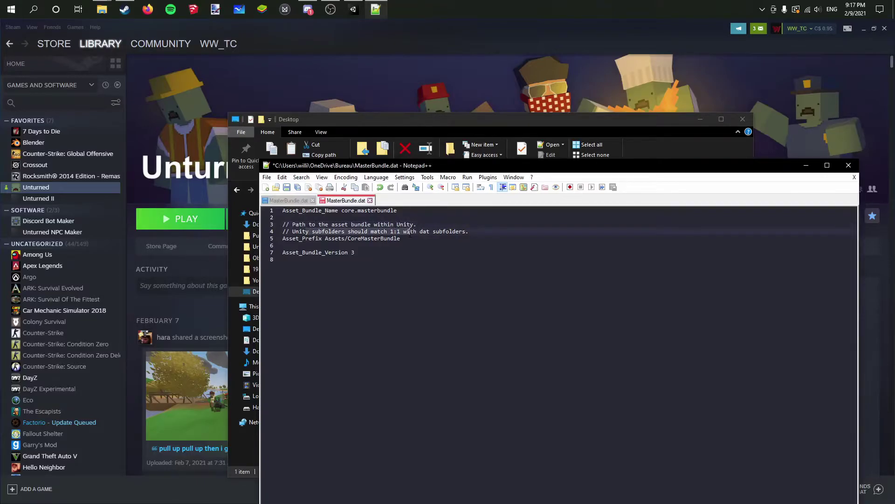
pyautogui.click(374, 233)
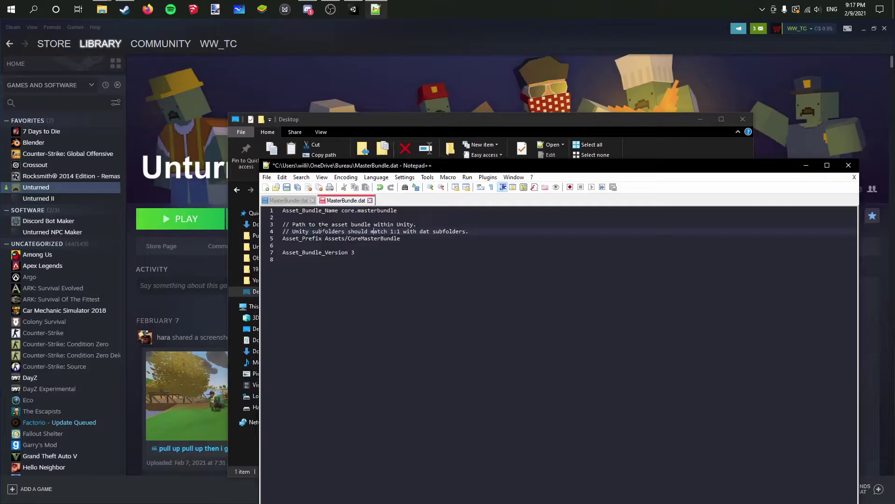
pyautogui.moveTo(325, 231); pyautogui.dragTo(361, 231)
pyautogui.click(409, 231)
pyautogui.moveTo(469, 232); pyautogui.dragTo(284, 224)
pyautogui.press('Delete')
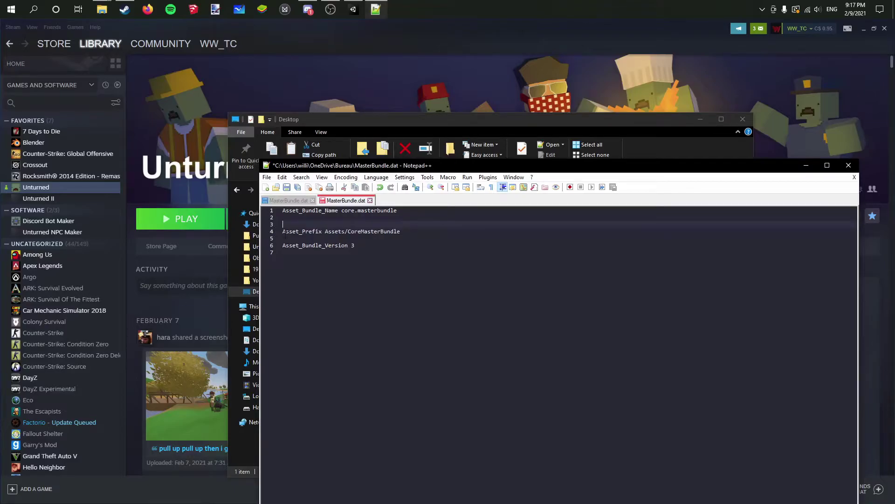
pyautogui.press('BackSpace')
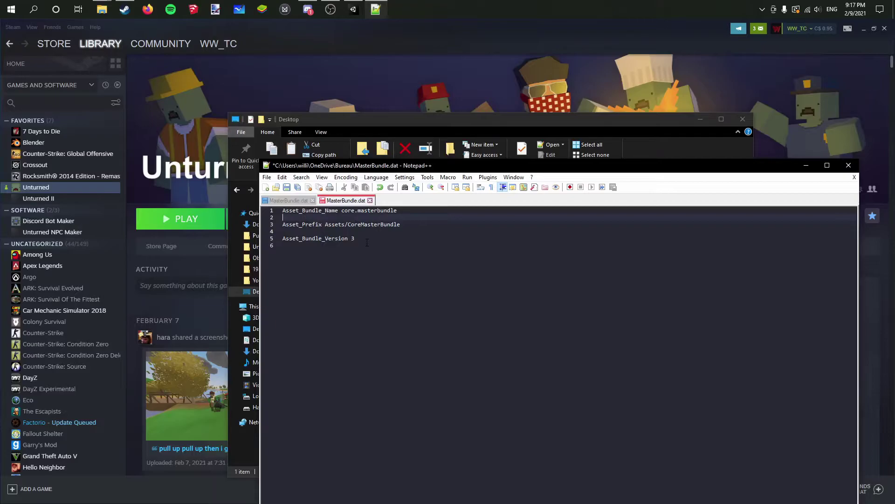
# Switch to Unity and go up to the Assets/Tutorial folder to check its contents.
pyautogui.click(700, 119)
pyautogui.click(353, 10)
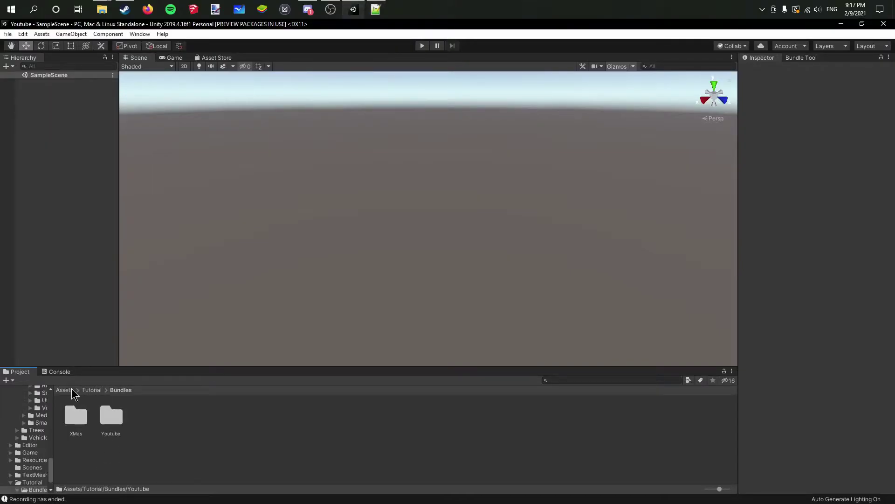
pyautogui.click(92, 391)
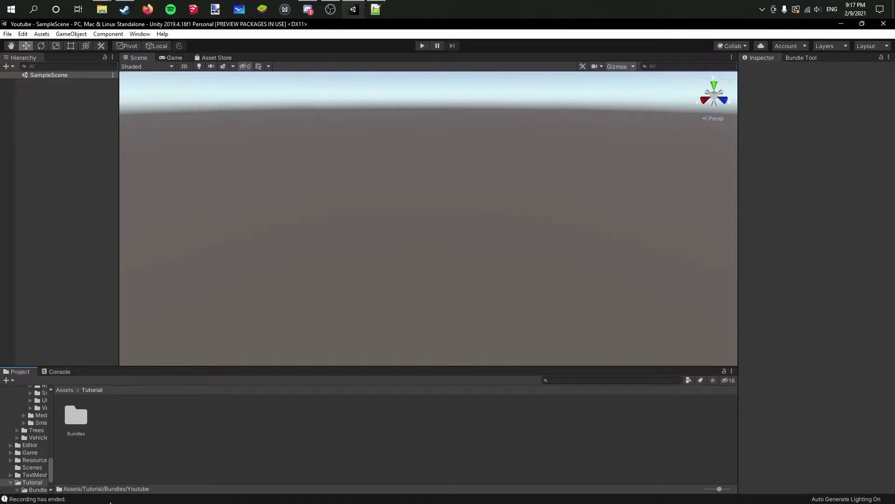
# Bring the Desktop copy of MasterBundle.dat back up in Notepad++ and select CoreMasterBundle in the Asset_Prefix line.
pyautogui.click(103, 10)
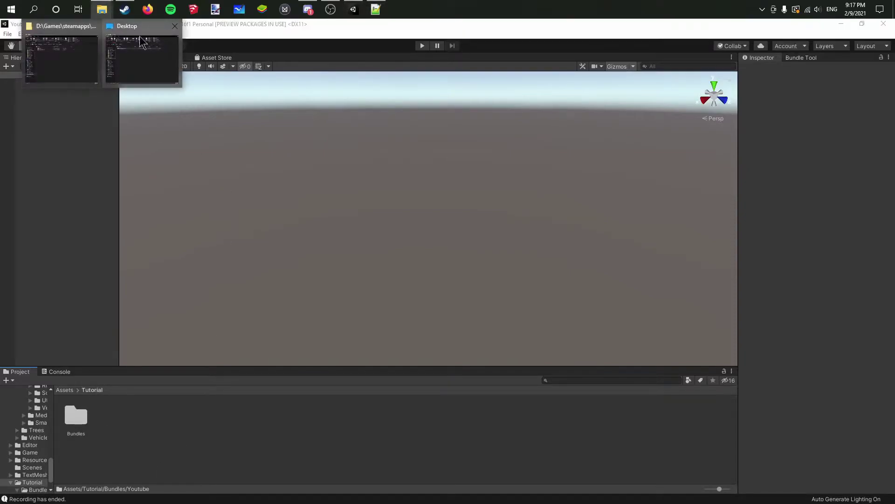
pyautogui.click(141, 43)
pyautogui.moveTo(381, 122); pyautogui.dragTo(429, 122)
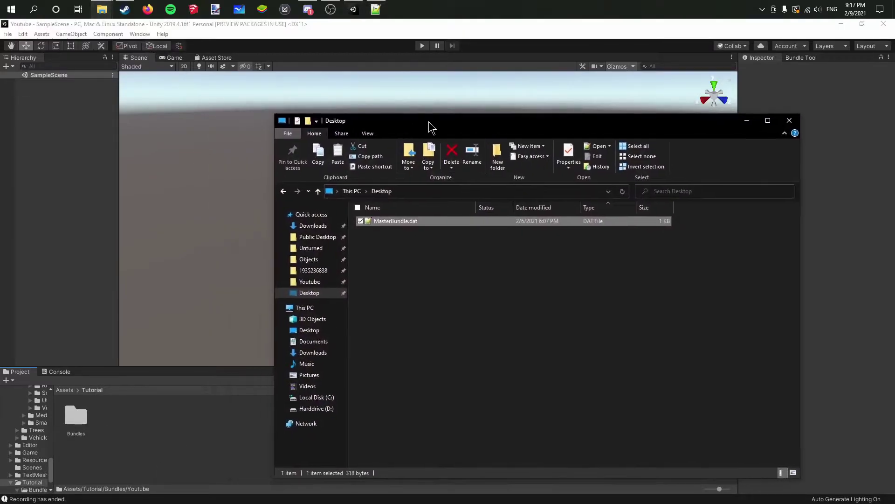
pyautogui.doubleClick(422, 222)
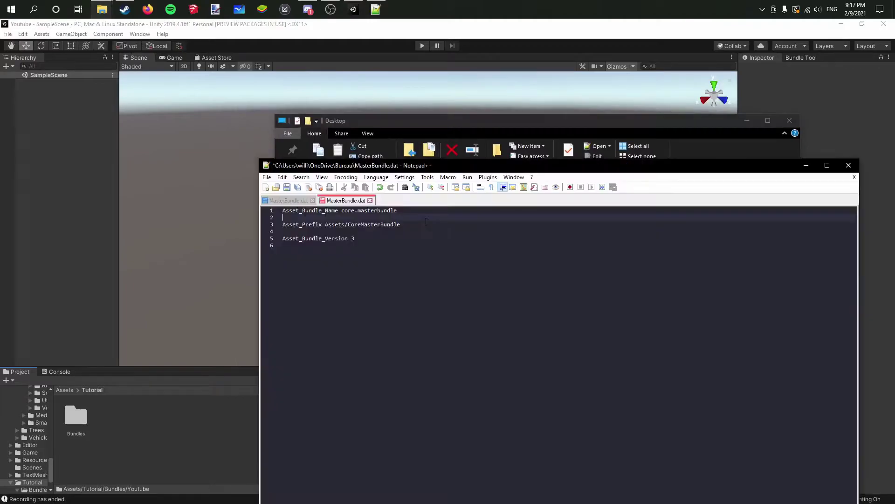
pyautogui.click(747, 122)
pyautogui.moveTo(451, 164); pyautogui.dragTo(449, 150)
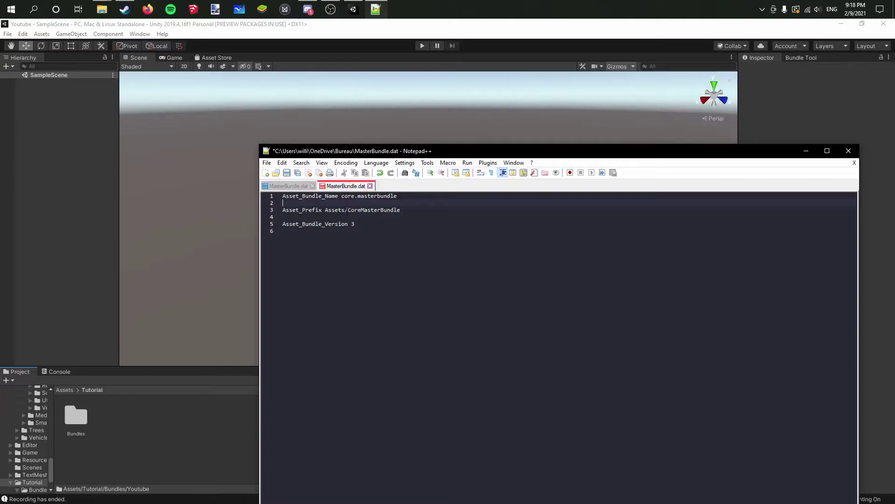
pyautogui.doubleClick(349, 210)
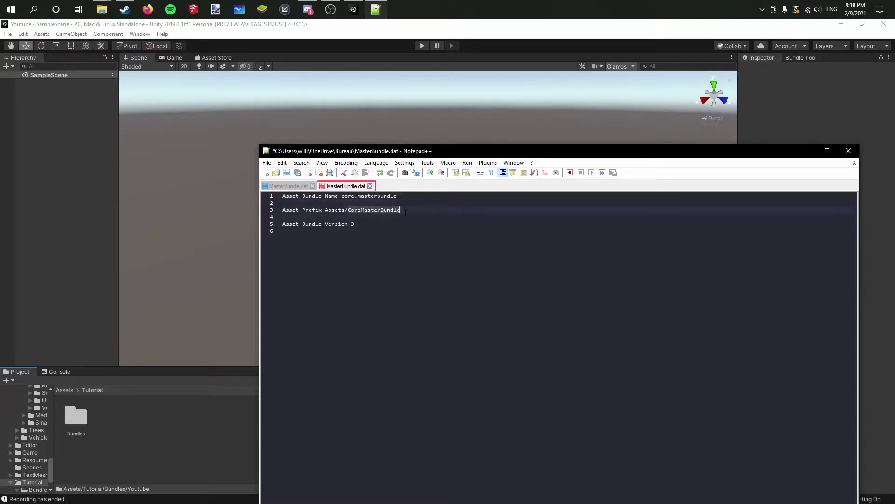
# Switch to Unity and check the CoreMasterBundle folder's subfolders, then view the Tutorial folder under Assets.
pyautogui.click(117, 438)
pyautogui.click(69, 391)
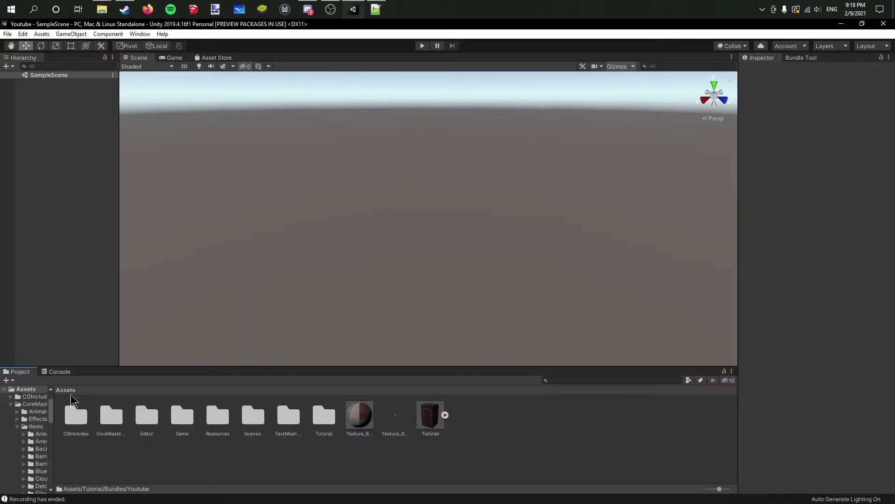
pyautogui.doubleClick(111, 416)
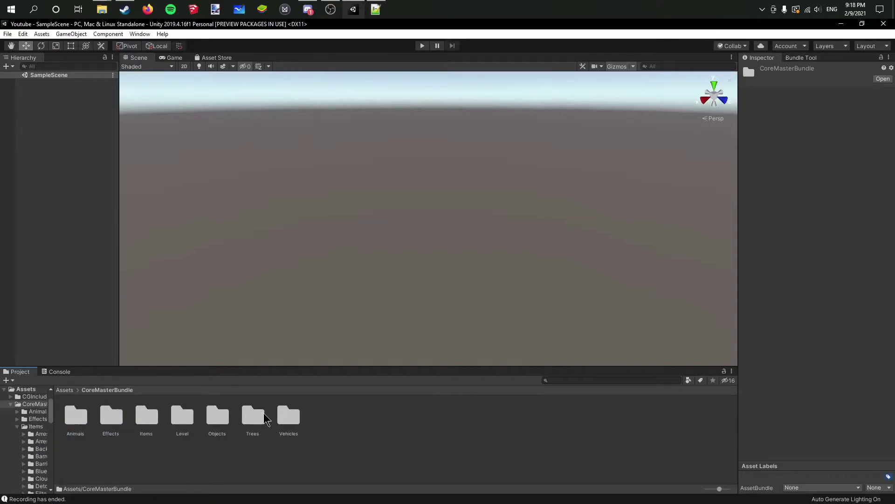
pyautogui.click(66, 390)
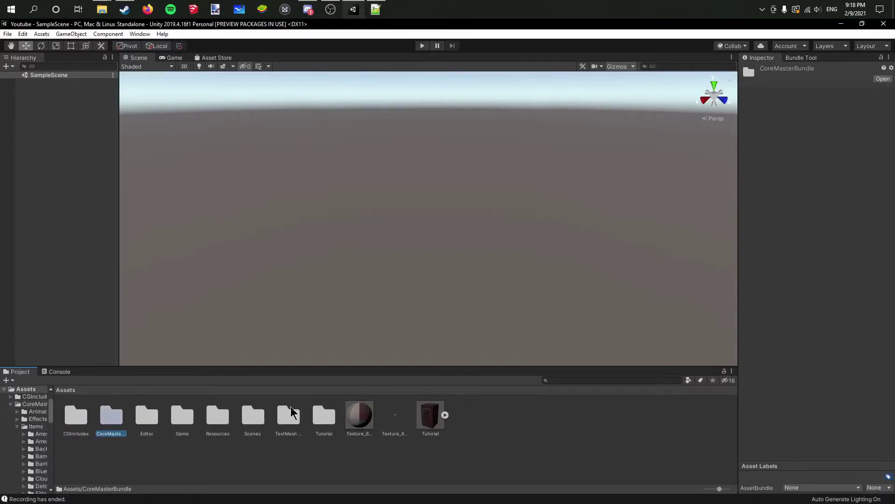
pyautogui.doubleClick(321, 416)
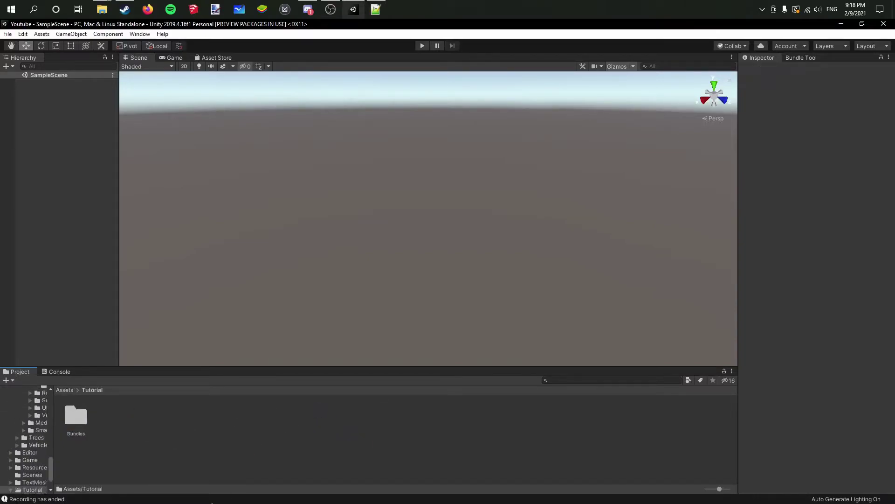
# Switch back to Notepad++ and set the Asset_Prefix path to Assets/Tutorial.
pyautogui.click(375, 10)
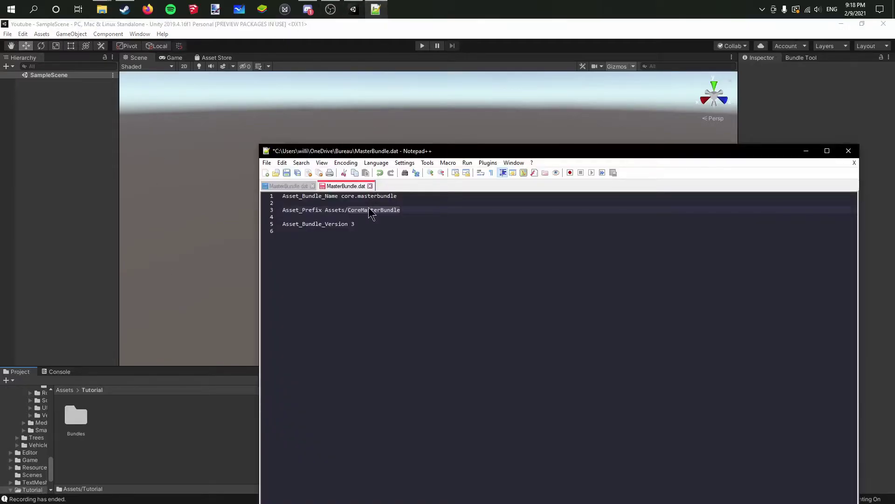
pyautogui.write('Tutori')
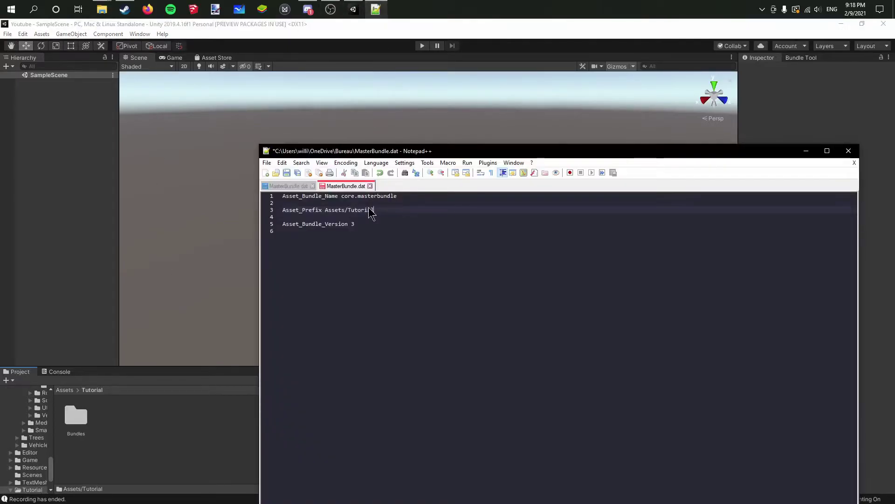
# Complete the Desktop MasterBundle.dat example with Asset_Prefix Assets/Tutorial and Asset_Bundle_Name yt_test.masterbundle, matching the Test map's MasterBundle.dat.
pyautogui.write('al')
pyautogui.click(306, 186)
pyautogui.click(353, 196)
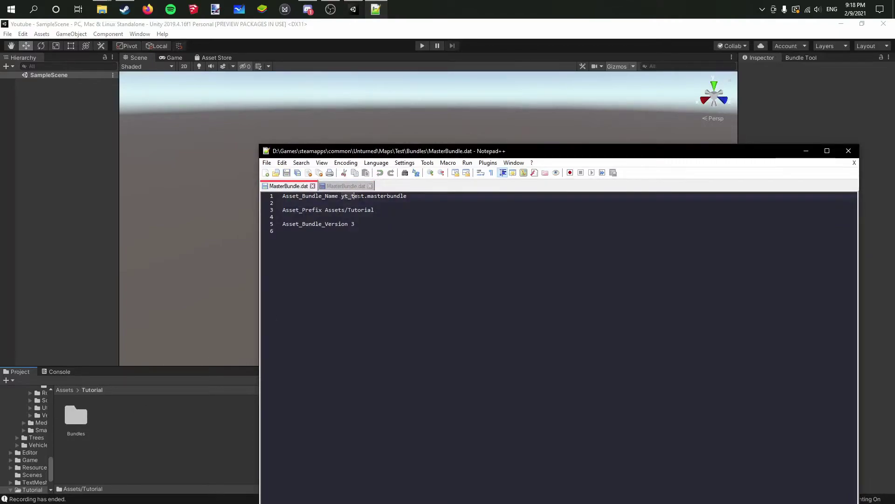
pyautogui.click(346, 186)
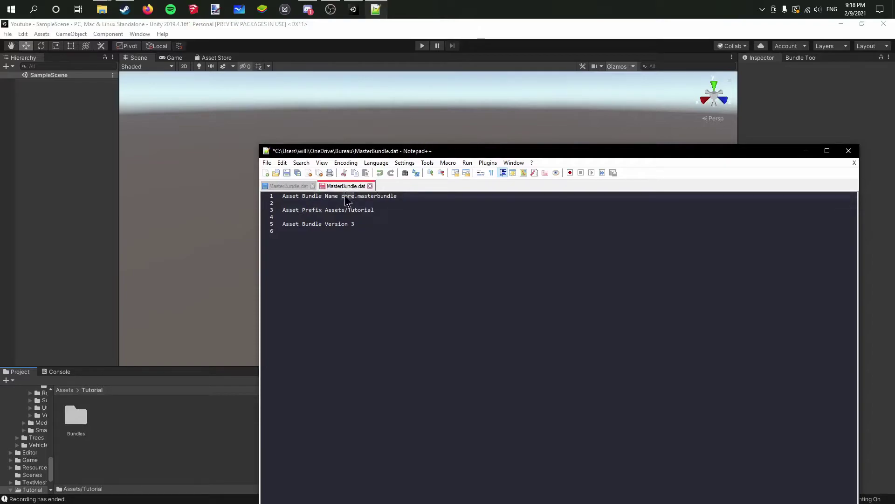
pyautogui.write('yt_test')
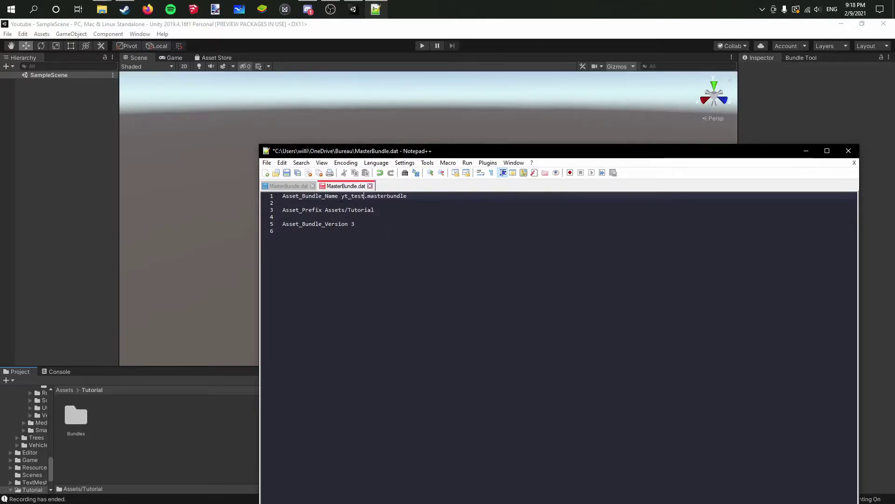
pyautogui.moveTo(342, 198); pyautogui.dragTo(425, 198)
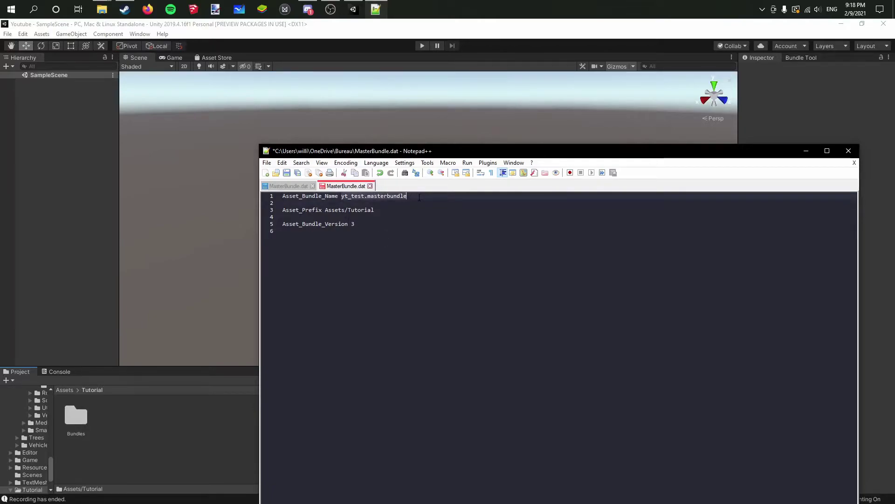
# Close the Desktop copy of MasterBundle.dat without saving it and minimise Notepad++ to return to Unity.
pyautogui.click(370, 186)
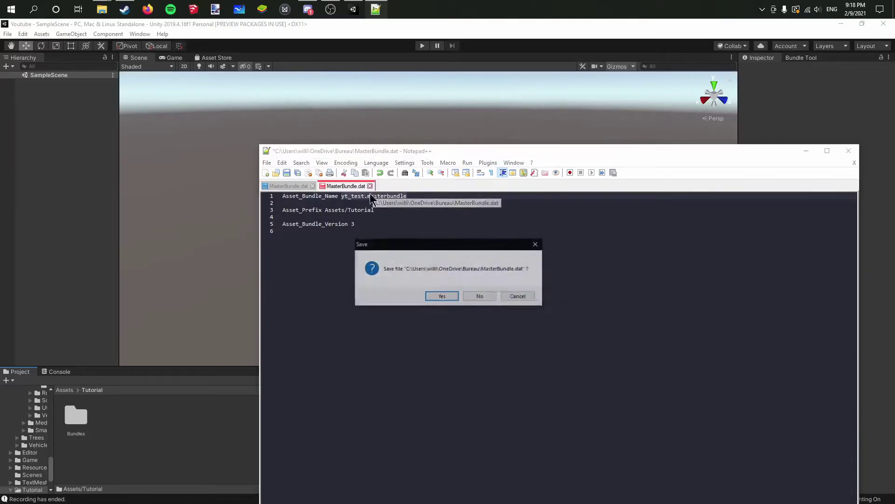
pyautogui.click(479, 297)
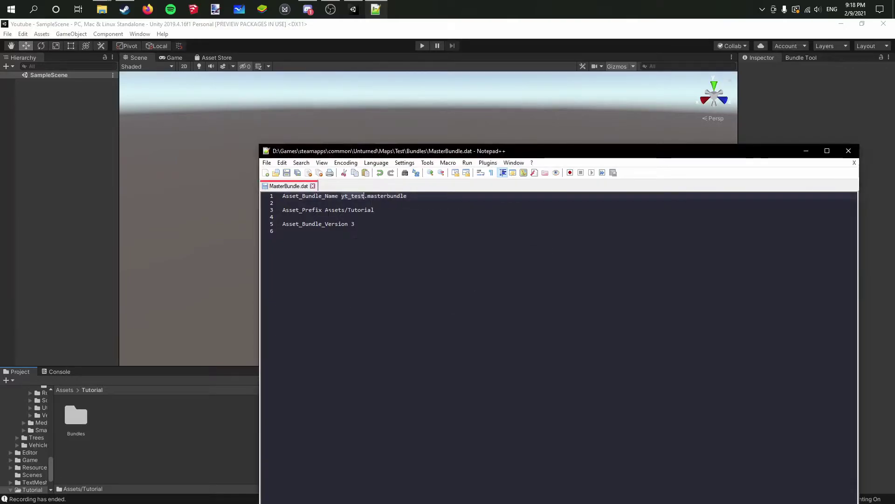
pyautogui.click(798, 151)
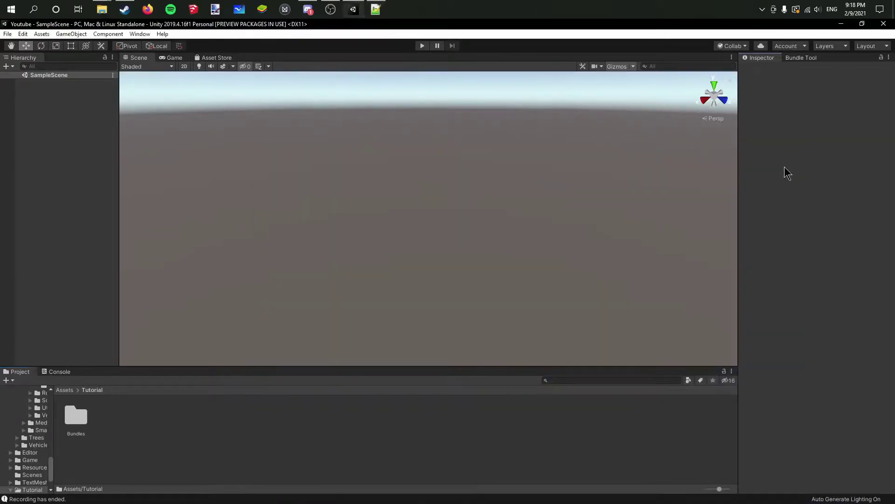
# Assign the Tutorial folder in Assets to a new AssetBundle named yt_test.masterbundle.
pyautogui.click(66, 390)
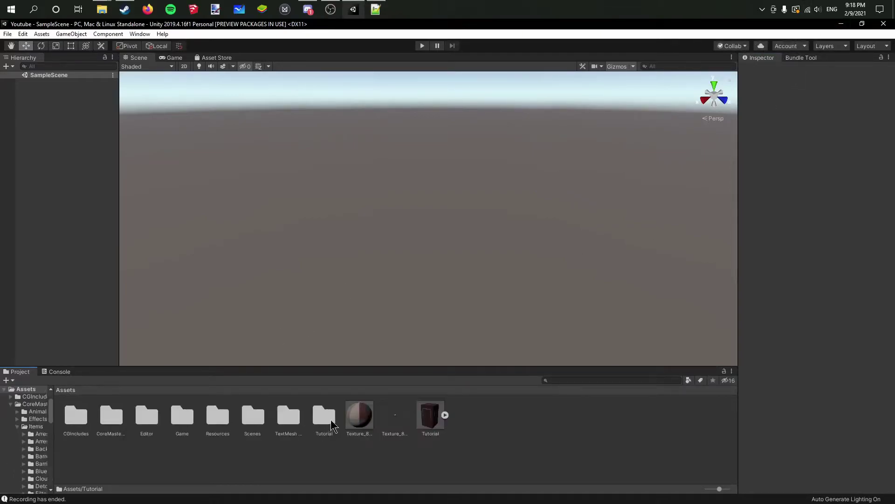
pyautogui.click(326, 417)
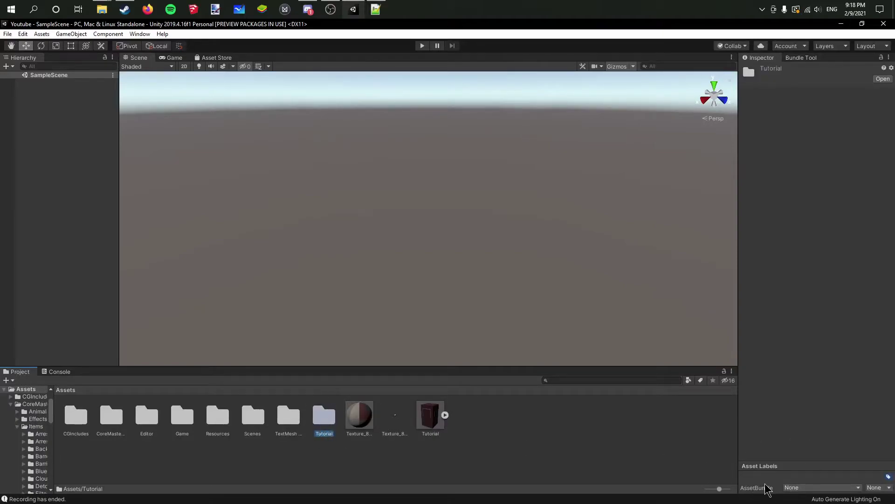
pyautogui.click(799, 488)
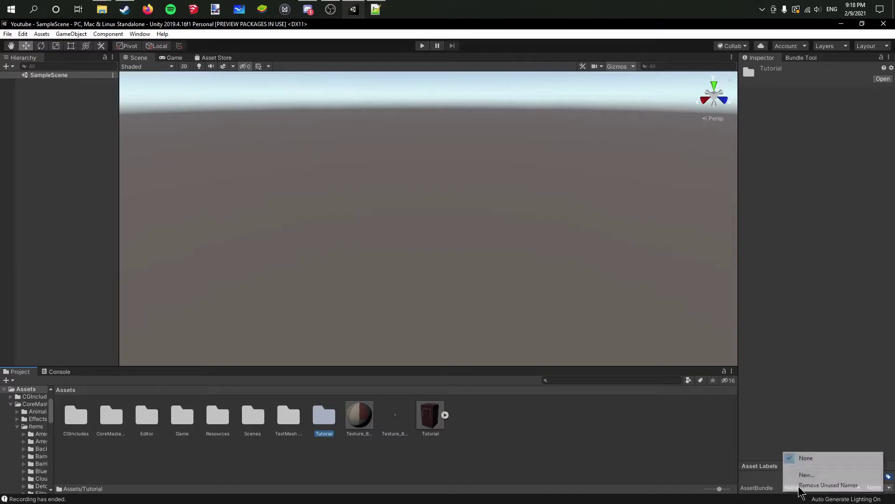
pyautogui.click(775, 477)
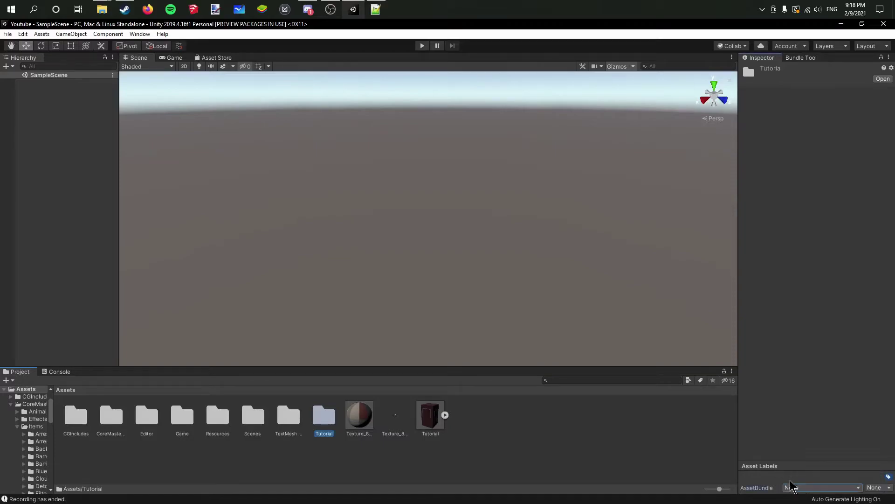
pyautogui.click(799, 488)
pyautogui.click(812, 473)
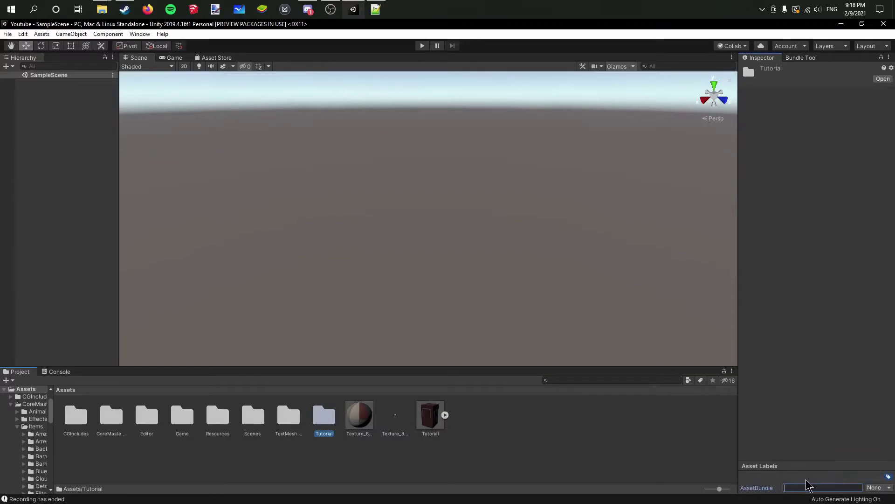
pyautogui.write('yt_test_masterbundle')
pyautogui.press('Return')
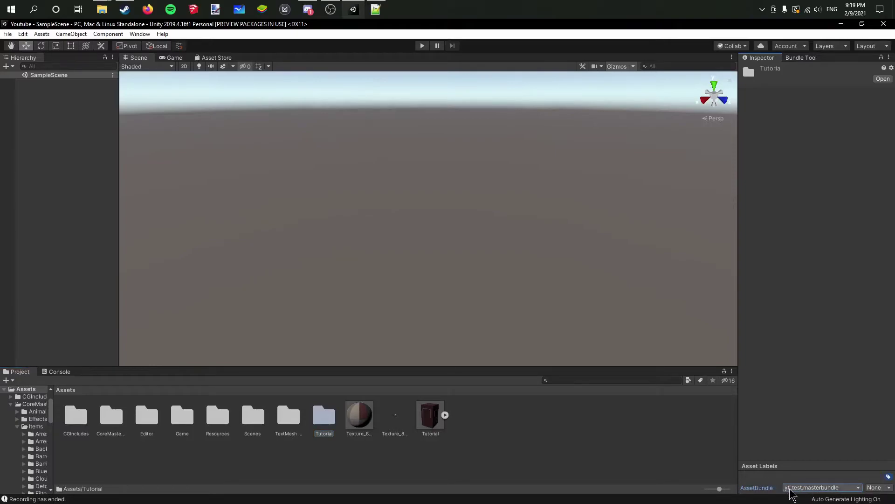
# Assign the Bundles folder inside Tutorial to yt_test.masterbundle, check the XMas subfolder's AssetBundle setting and return to Tutorial.
pyautogui.doubleClick(328, 415)
pyautogui.click(73, 422)
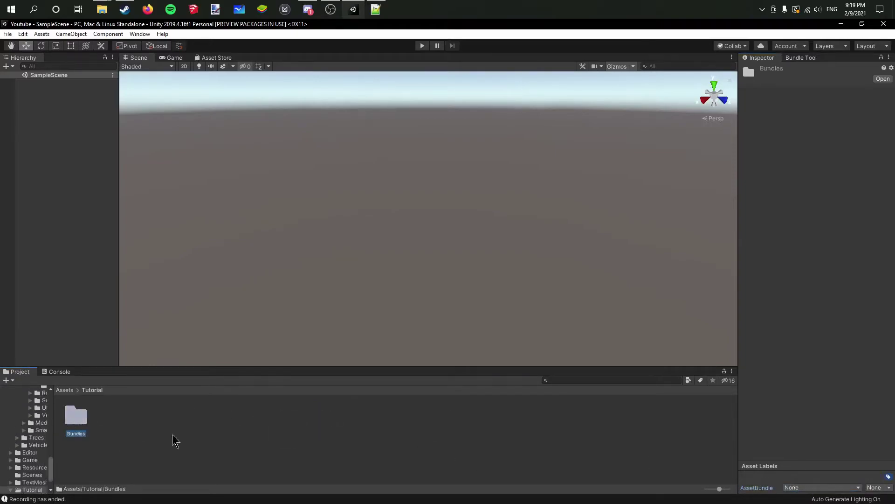
pyautogui.click(809, 487)
pyautogui.click(814, 461)
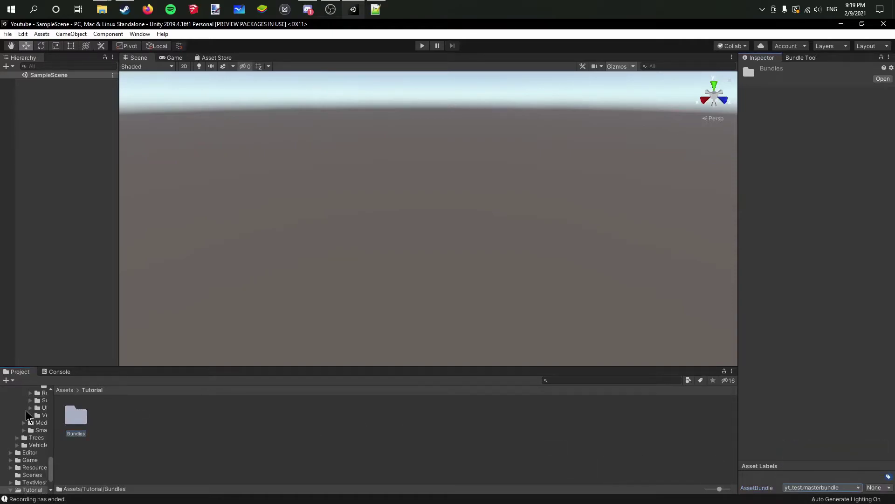
pyautogui.click(104, 419)
pyautogui.doubleClick(76, 415)
pyautogui.click(76, 416)
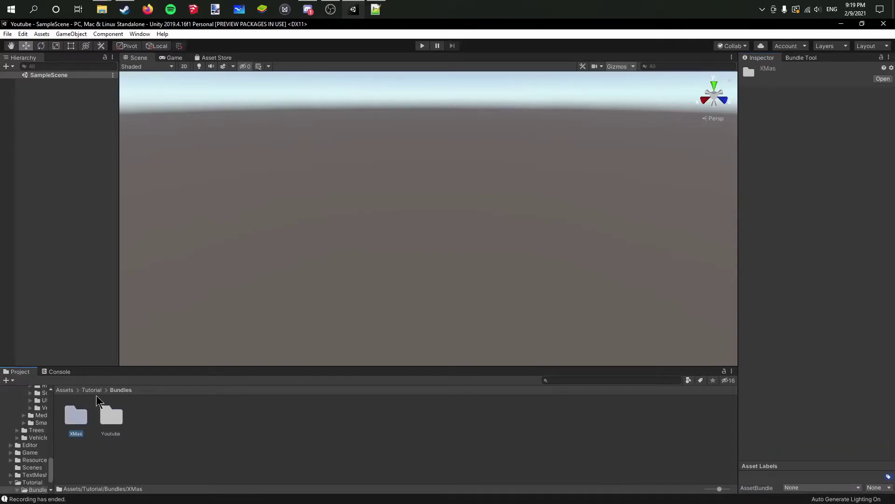
pyautogui.click(95, 390)
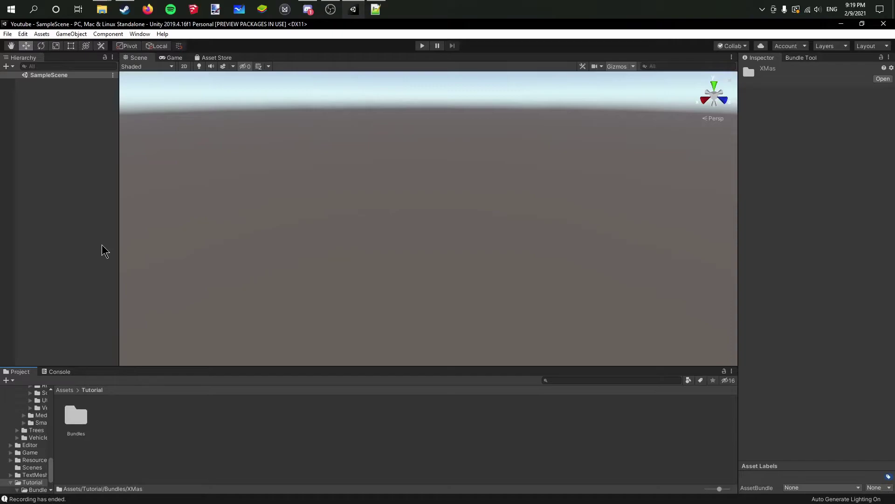
# Open Unturned's Master Bundle Tool and dock its window beside the Inspector and Bundle Tool.
pyautogui.click(131, 35)
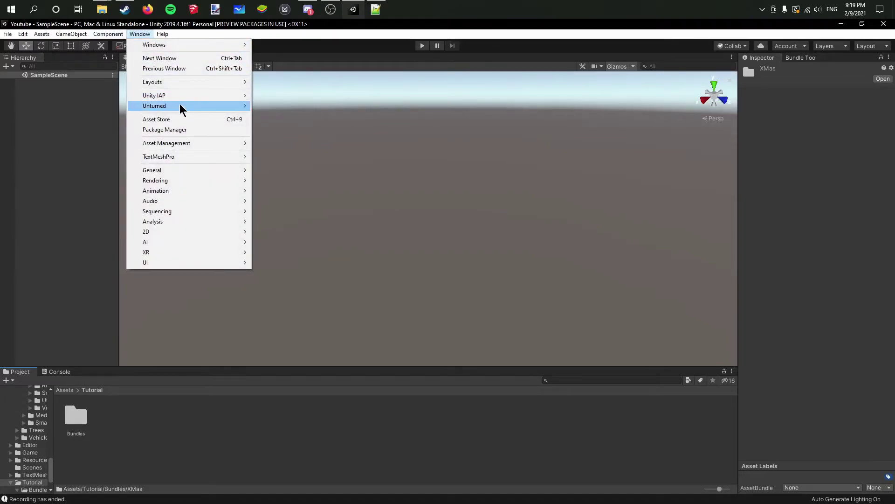
pyautogui.moveTo(180, 106)
pyautogui.click(291, 126)
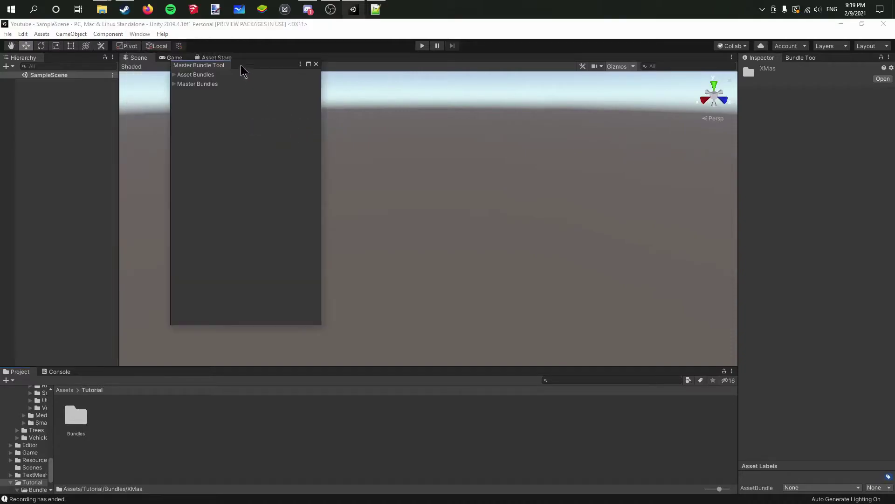
pyautogui.moveTo(242, 70); pyautogui.dragTo(834, 65)
# Expand the Asset Bundles and Master Bundles sections and enable Multi-platform export.
pyautogui.click(743, 68)
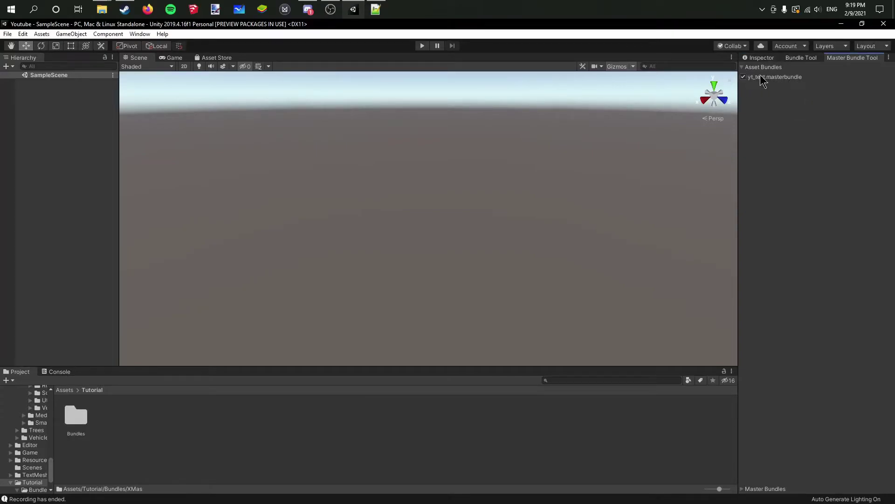
pyautogui.click(742, 489)
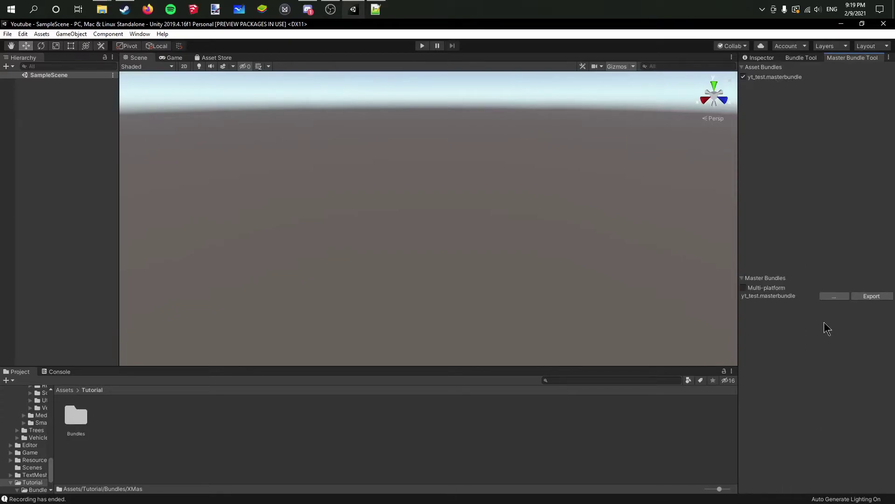
pyautogui.click(744, 288)
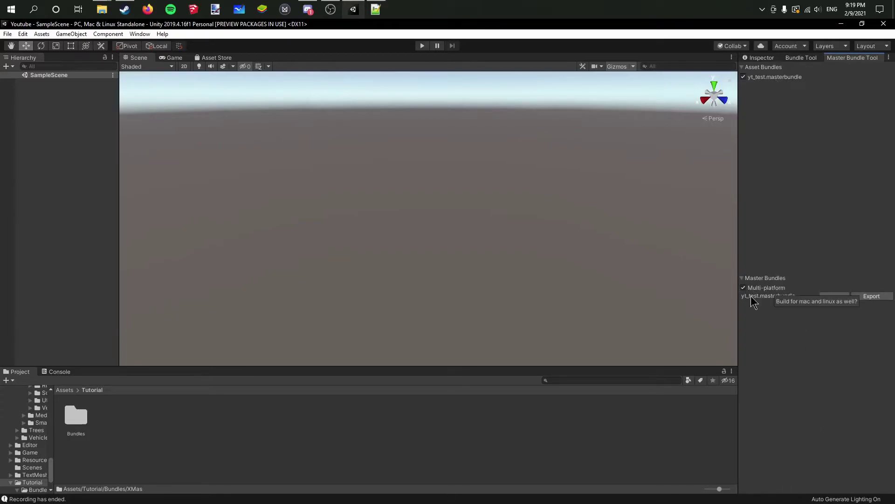
# Try the main Unturned game folder as the export path for yt_test.masterbundle.
pyautogui.click(828, 297)
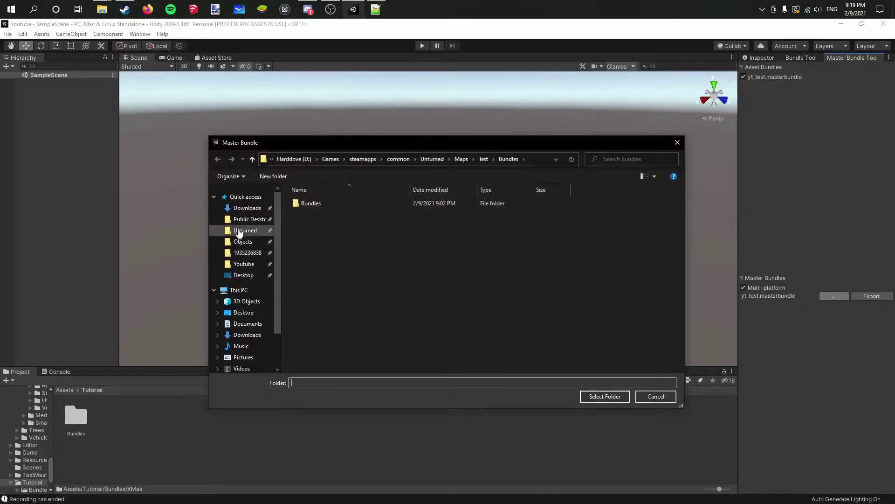
pyautogui.click(239, 231)
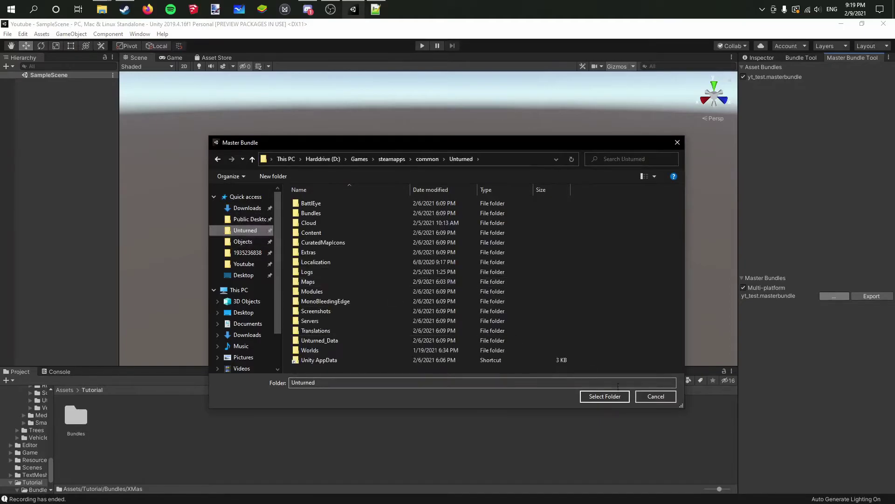
pyautogui.click(607, 396)
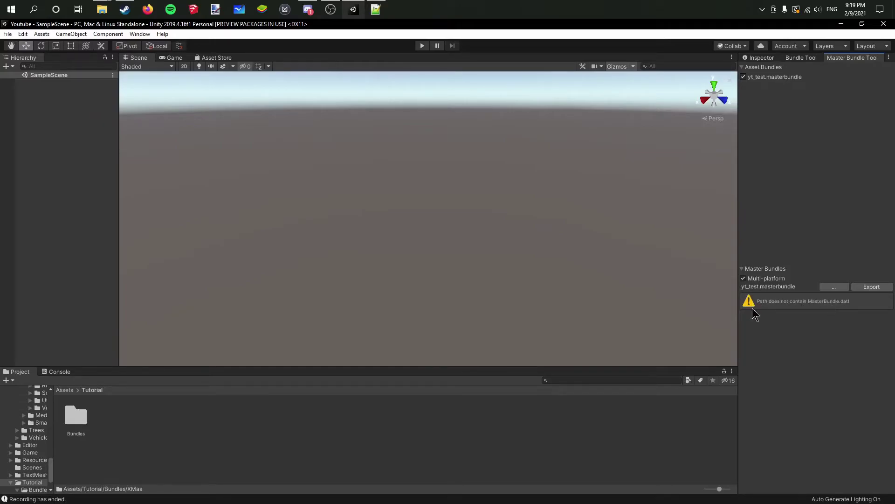
# Set the export path of yt_test.masterbundle to the Unturned/Maps/Test/Bundles folder.
pyautogui.click(835, 286)
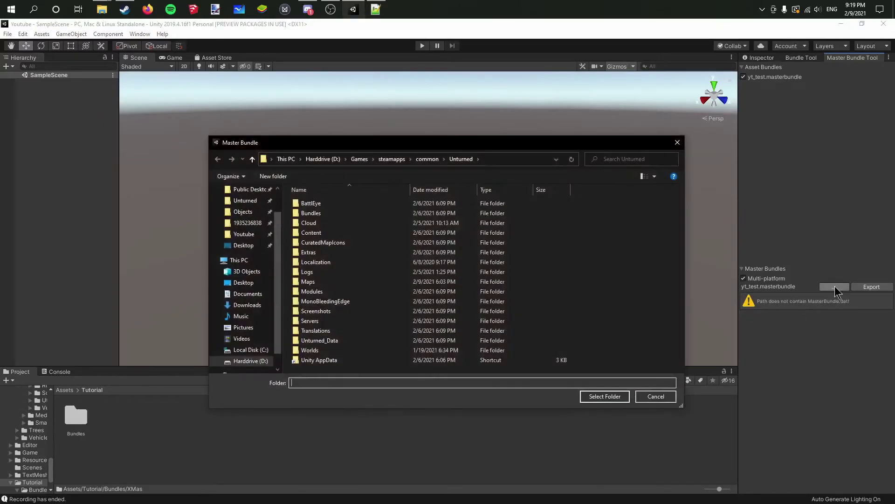
pyautogui.doubleClick(333, 280)
pyautogui.scroll(-4, 331, 298)
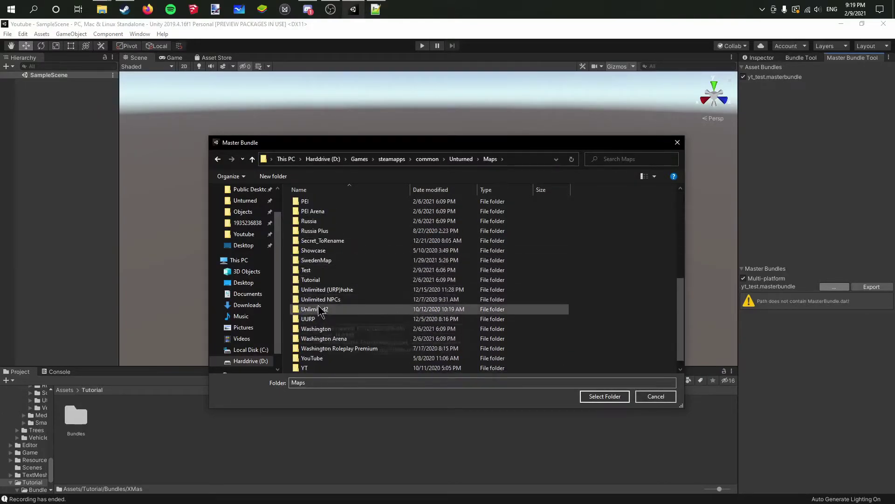
pyautogui.doubleClick(315, 270)
pyautogui.doubleClick(337, 204)
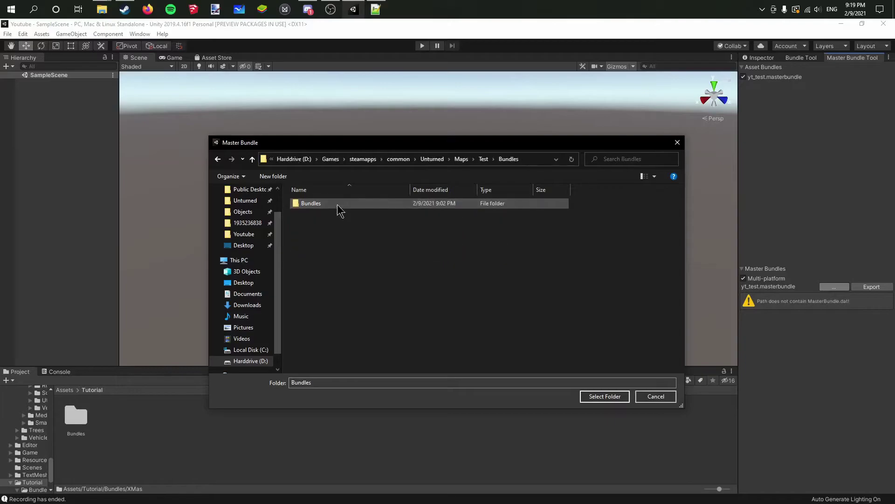
pyautogui.click(605, 396)
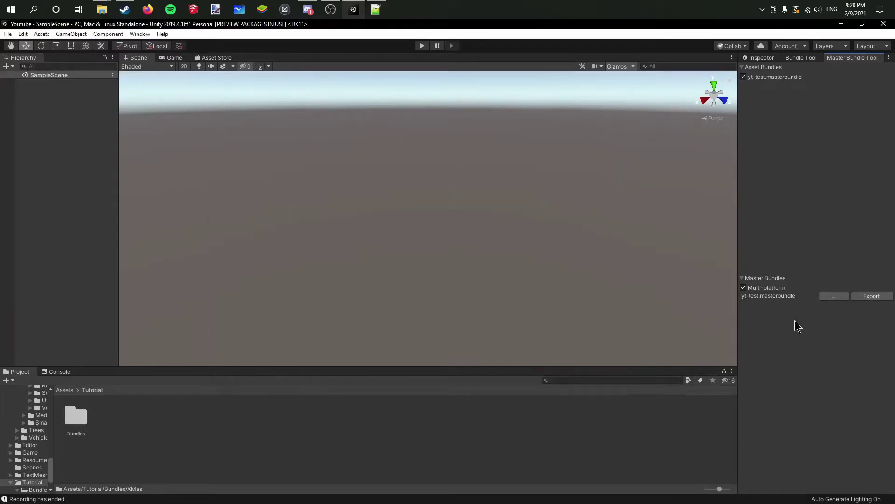
# Try the nested Maps/Test/Bundles/Bundles folder as the export path for yt_test.masterbundle.
pyautogui.click(834, 297)
pyautogui.doubleClick(323, 204)
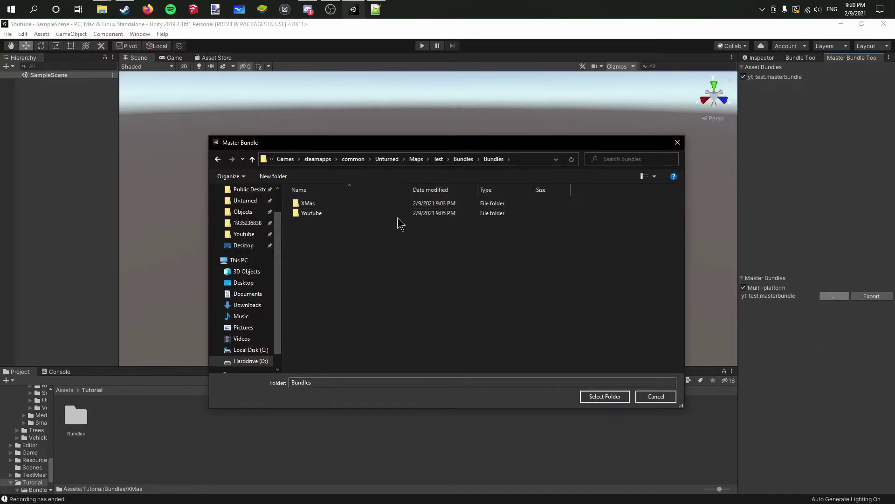
pyautogui.click(601, 398)
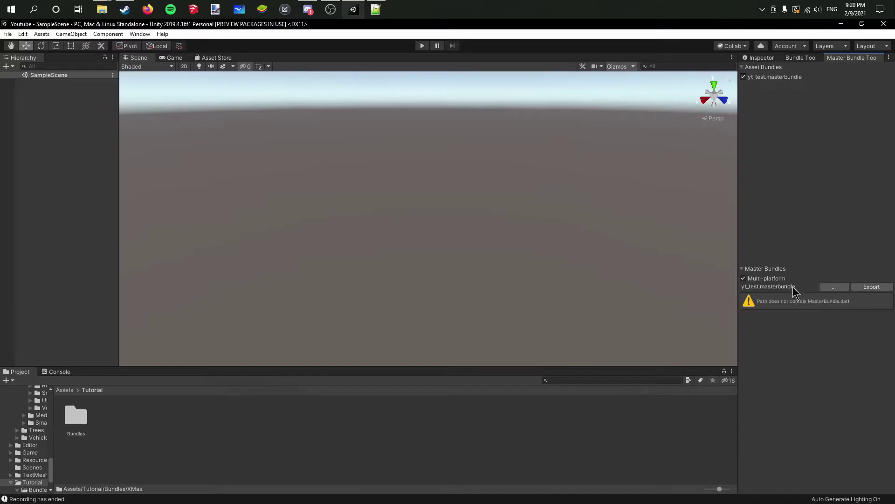
# Restore the export path to the parent Maps/Test/Bundles folder and export yt_test.masterbundle.
pyautogui.click(834, 286)
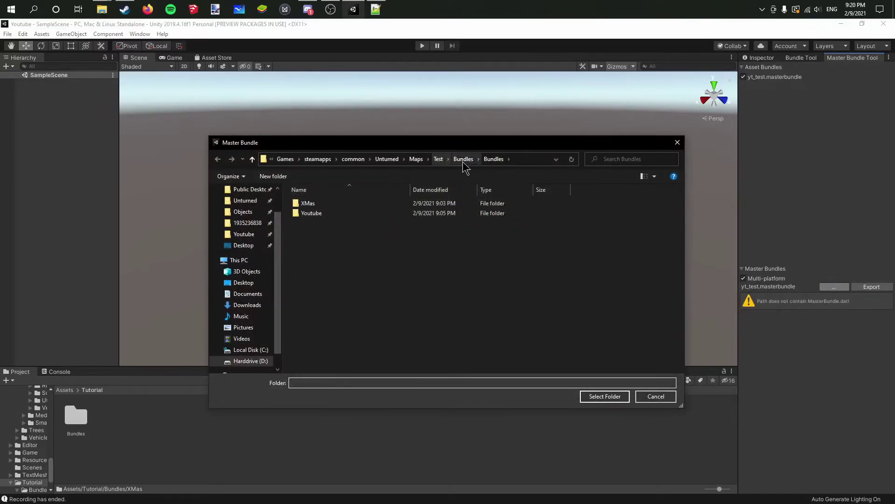
pyautogui.click(462, 159)
pyautogui.click(592, 399)
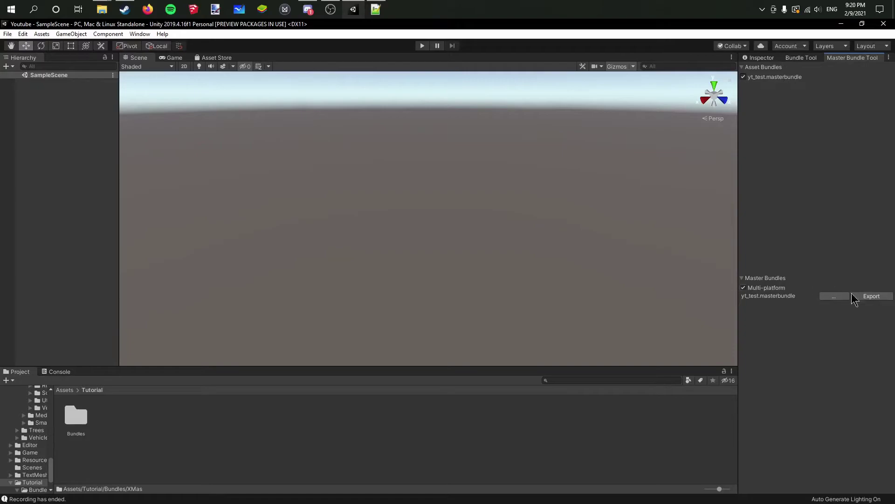
pyautogui.click(869, 295)
# Close the Desktop folder window and bring up the Maps/Test/Bundles folder to check the exported master bundle files.
pyautogui.moveTo(101, 9)
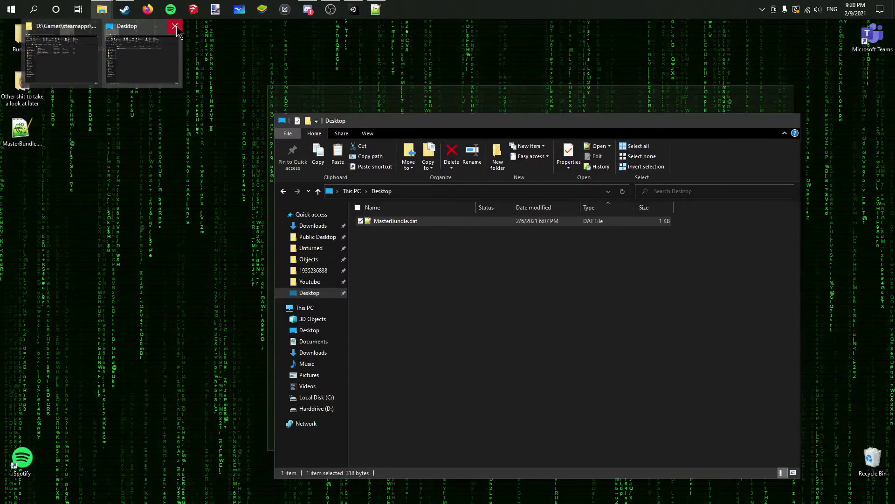
pyautogui.click(174, 26)
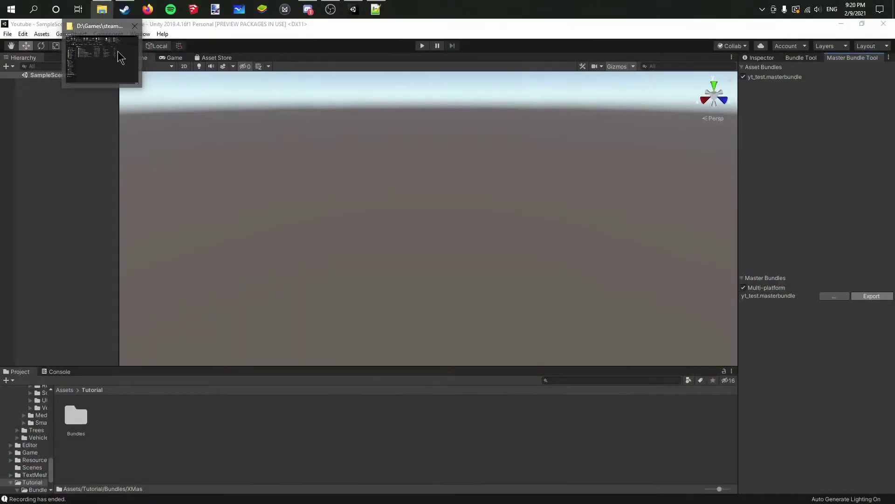
pyautogui.click(118, 69)
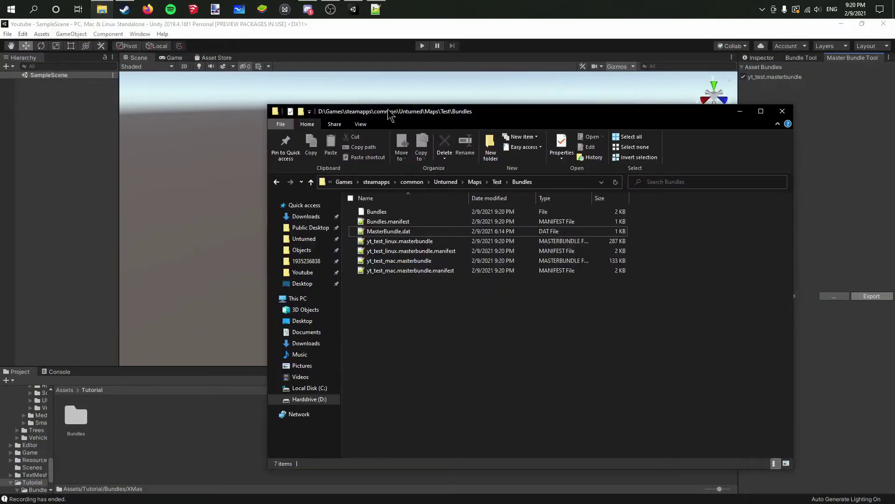
pyautogui.moveTo(404, 116); pyautogui.dragTo(319, 102)
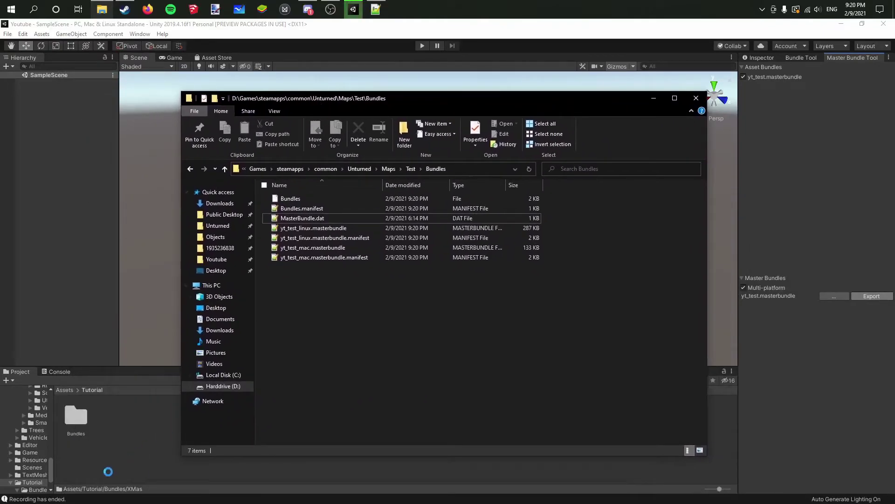
# Clear the Unity console messages and return to the project's Tutorial assets.
pyautogui.click(47, 386)
pyautogui.click(58, 373)
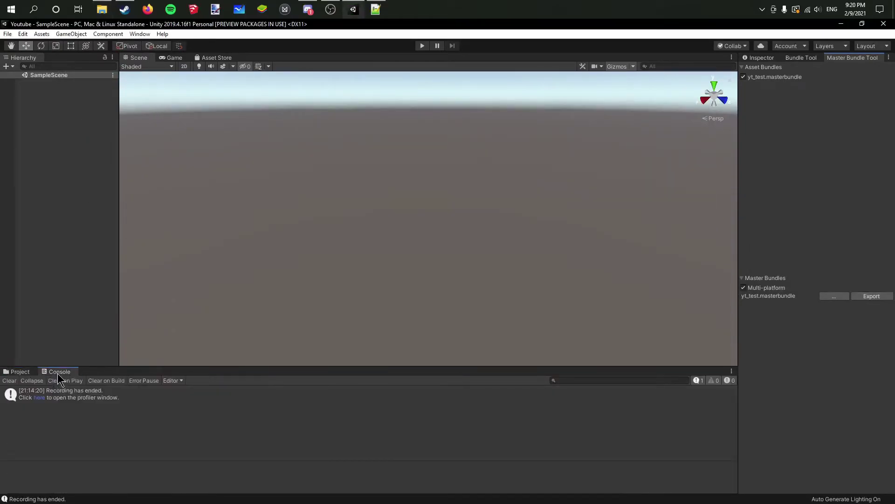
pyautogui.click(13, 380)
pyautogui.click(20, 372)
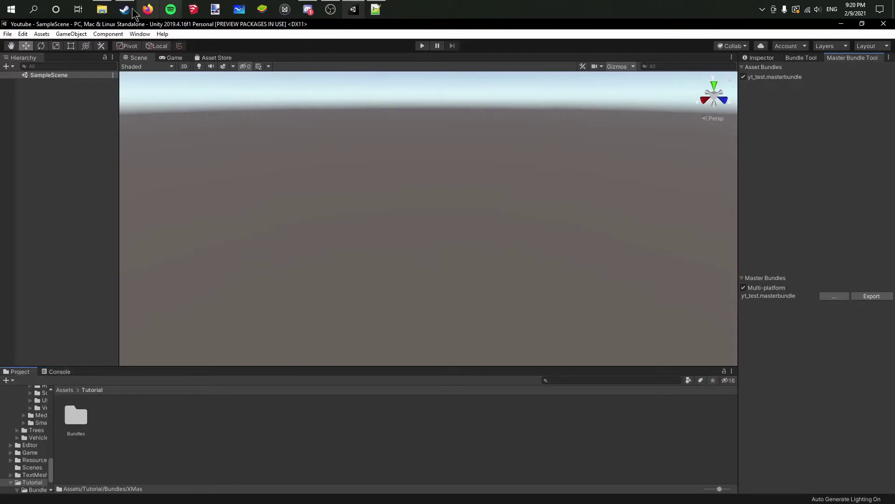
# Review English.dat in the XMas folder under Maps/Test/Bundles/Bundles, and close the file.
pyautogui.click(102, 9)
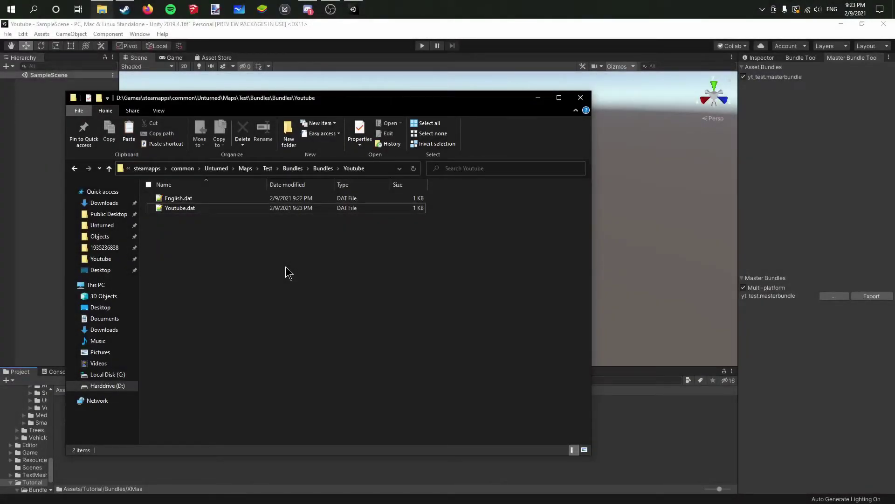
pyautogui.click(323, 168)
pyautogui.click(240, 232)
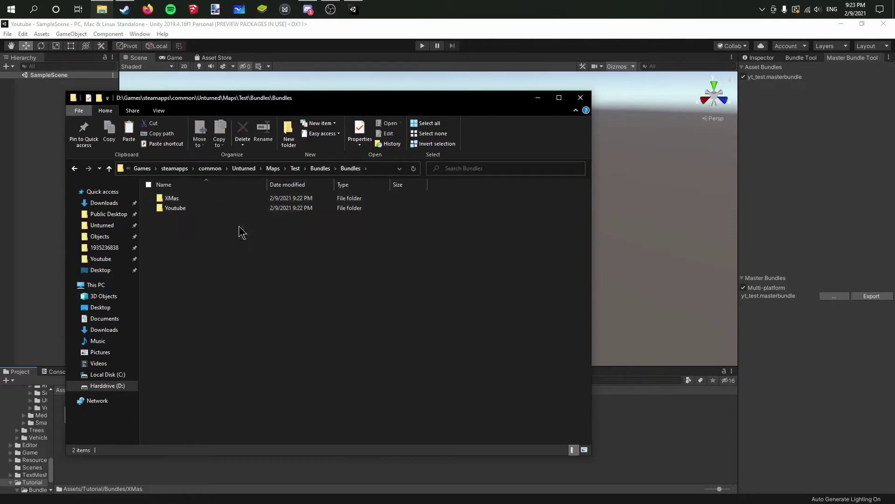
pyautogui.doubleClick(215, 197)
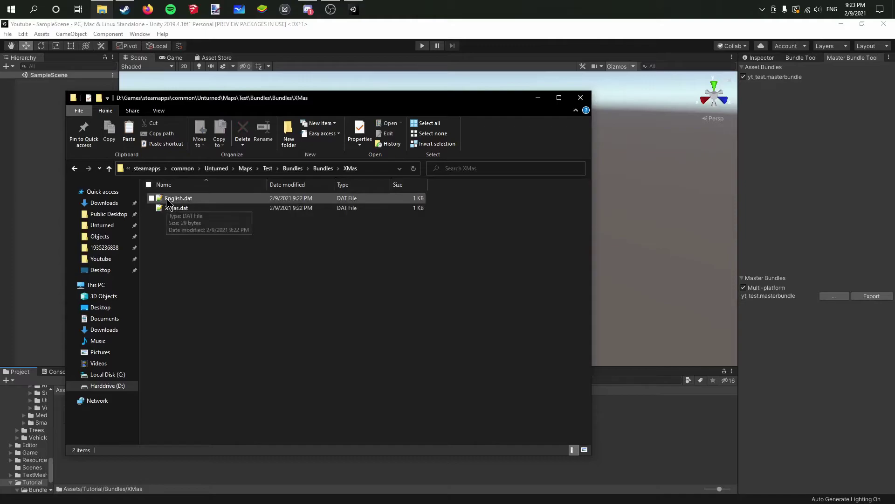
pyautogui.doubleClick(196, 198)
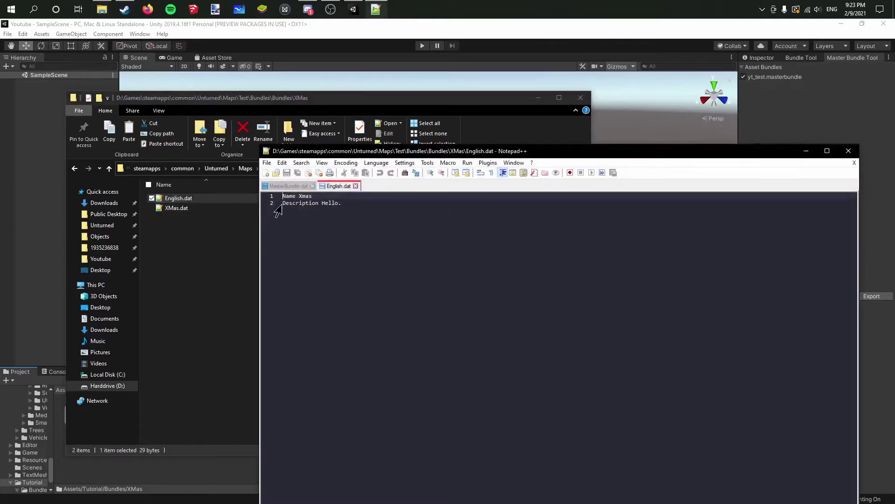
pyautogui.click(322, 203)
pyautogui.click(356, 186)
pyautogui.click(216, 252)
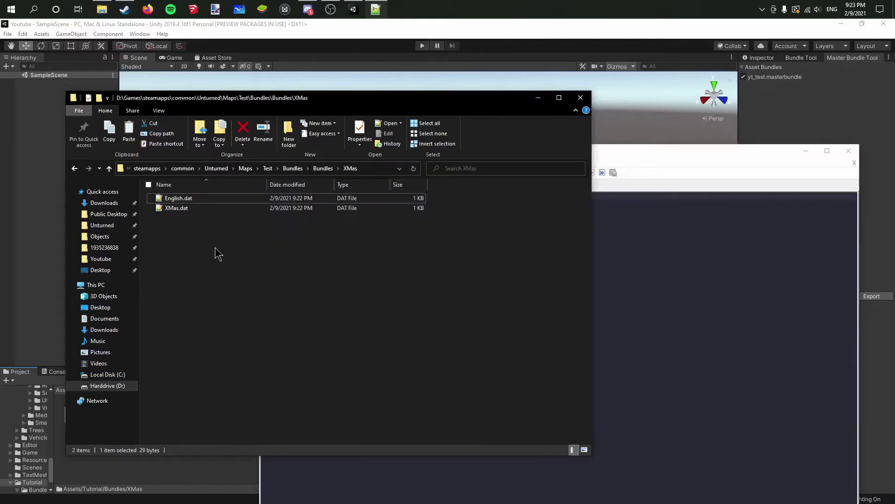
# Review the shirt's item definition in XMas.dat and close the file.
pyautogui.doubleClick(178, 209)
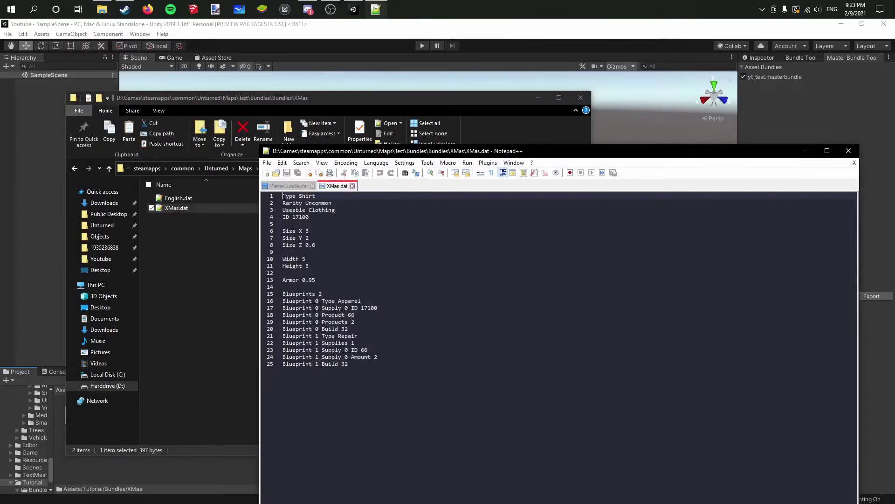
pyautogui.moveTo(283, 196); pyautogui.dragTo(379, 357)
pyautogui.click(331, 322)
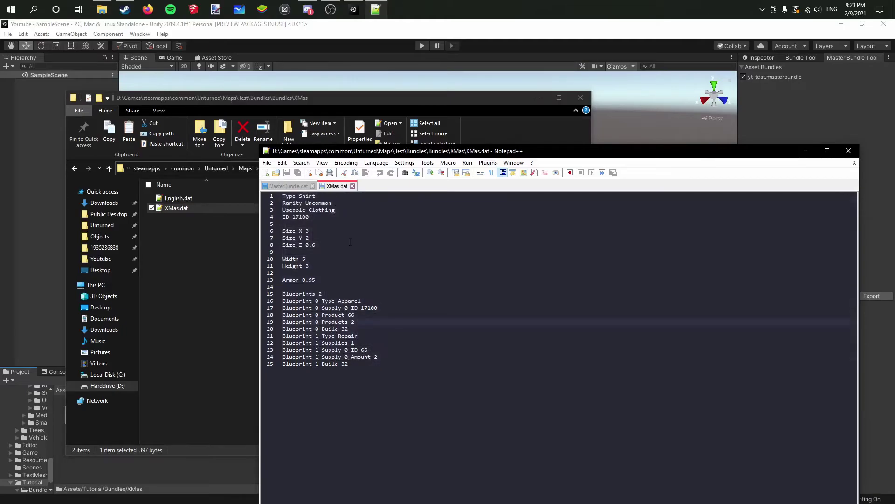
pyautogui.click(353, 186)
pyautogui.click(237, 242)
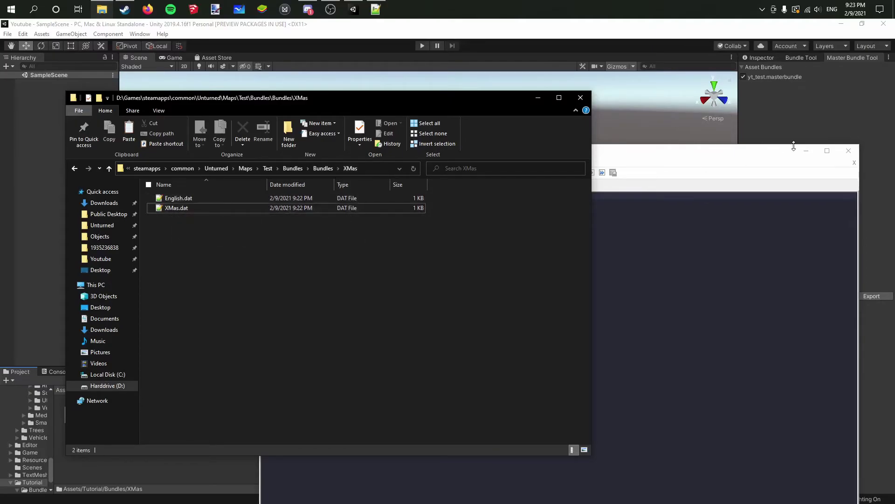
# Close MasterBundle.dat with its text editor and the XMas folder window.
pyautogui.click(671, 225)
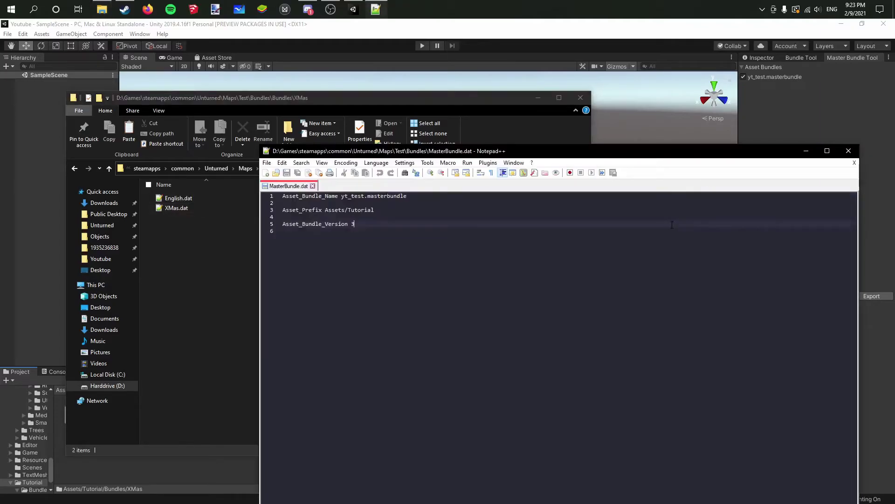
pyautogui.click(313, 186)
pyautogui.click(848, 151)
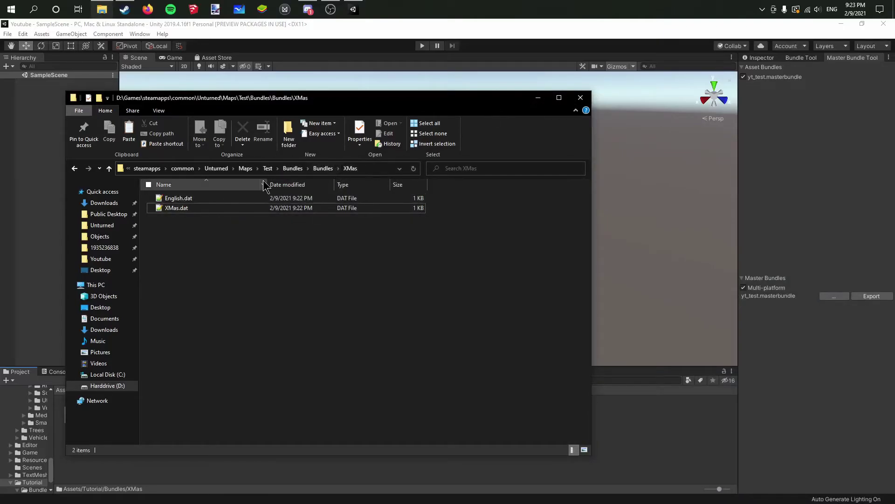
pyautogui.click(581, 99)
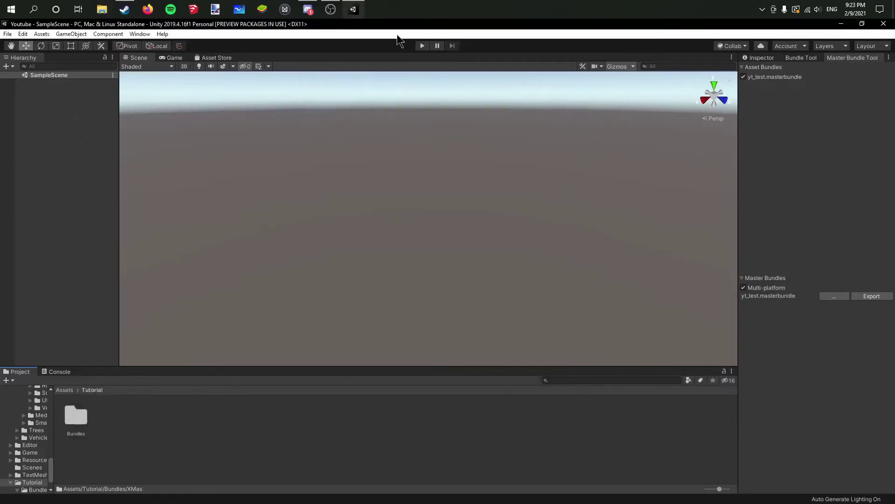
# Switch to Steam and launch Unturned from the library.
pyautogui.moveTo(363, 12)
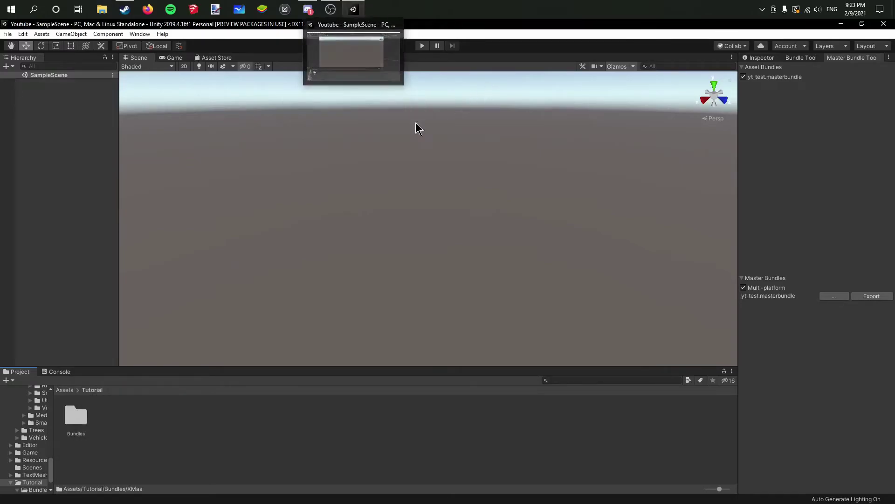
pyautogui.click(125, 11)
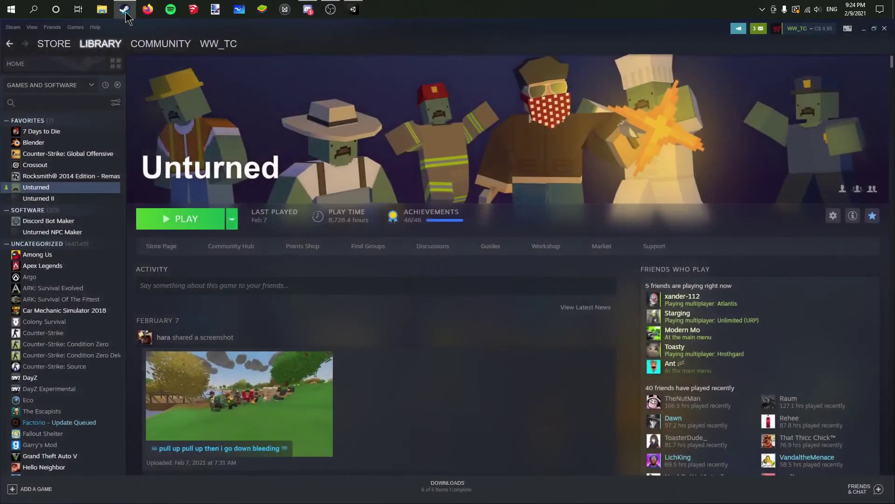
pyautogui.click(192, 217)
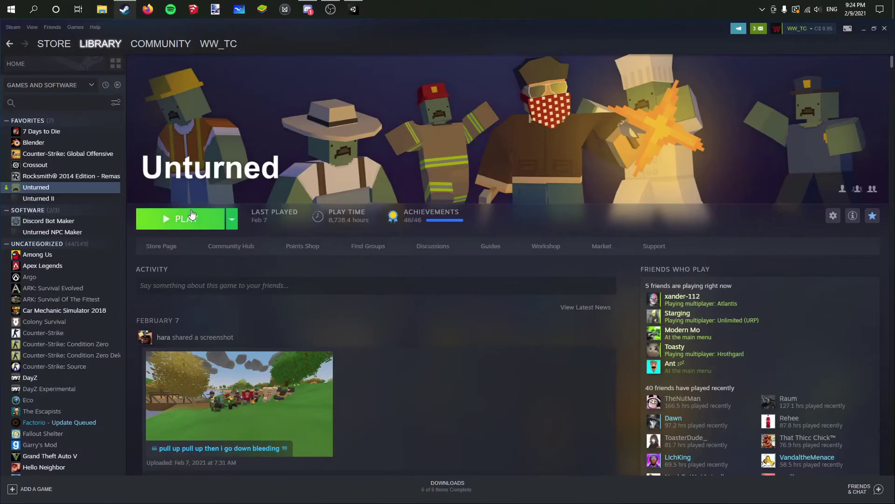
pyautogui.click(449, 292)
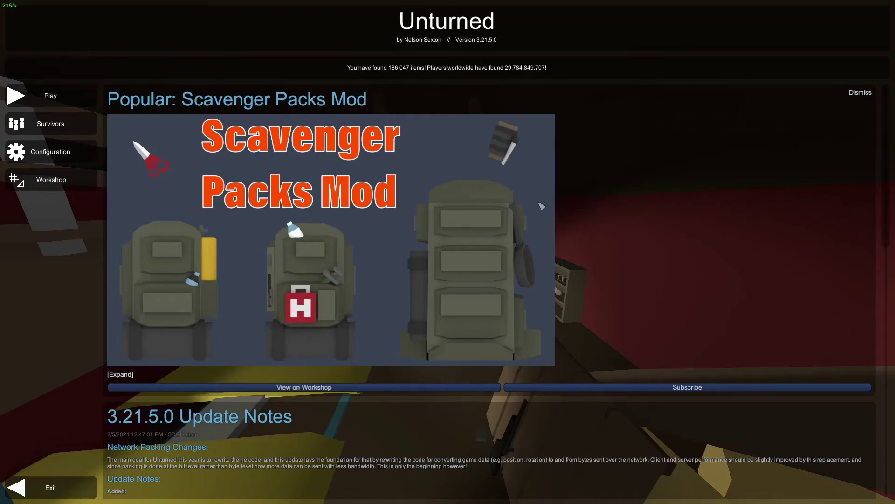
# Open the Test map in Unturned's level editor.
pyautogui.click(61, 182)
pyautogui.click(480, 233)
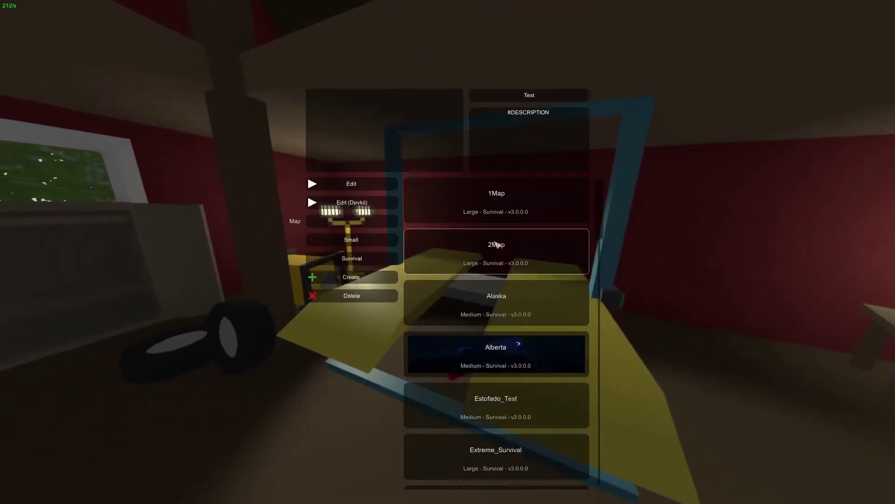
pyautogui.click(352, 147)
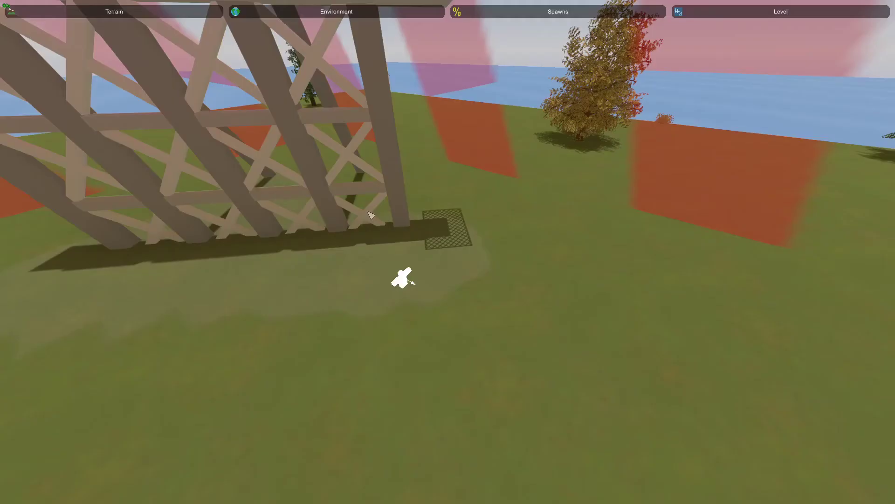
# Search the level objects for "Master" and place the MasterTutorial object on the grass near the wooden structure.
pyautogui.click(736, 12)
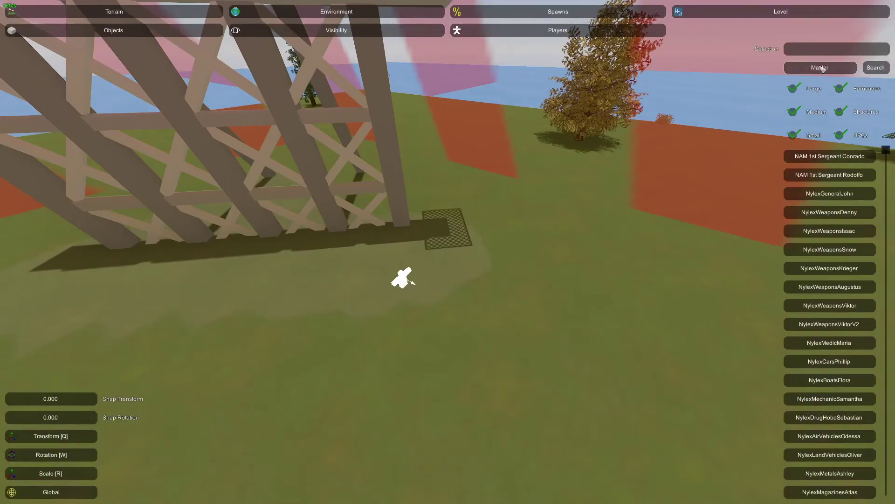
pyautogui.press('Return')
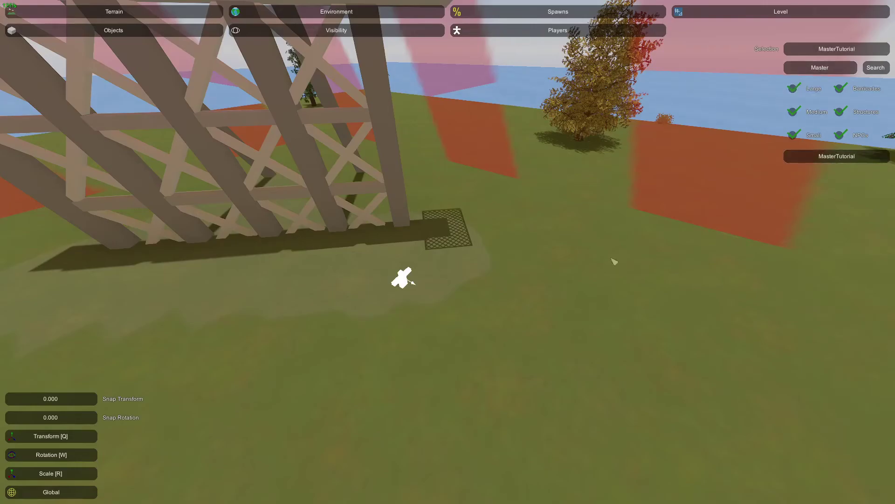
pyautogui.moveTo(615, 262); pyautogui.dragTo(494, 233, button='right')
pyautogui.press('e')
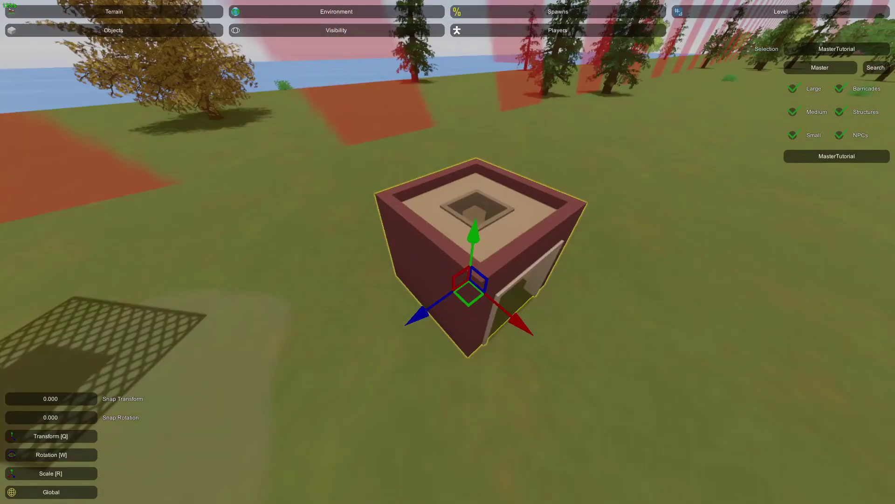
# Inspect the placed MasterTutorial building from several sides, including its doorway and interior, and deselect it.
pyautogui.moveTo(448, 252); pyautogui.dragTo(454, 238, button='right')
pyautogui.moveTo(454, 258); pyautogui.dragTo(453, 254)
pyautogui.press('w')
pyautogui.moveTo(454, 253)
pyautogui.mouseDown(button='right')
pyautogui.moveTo(485, 257)
pyautogui.moveTo(503, 234)
pyautogui.moveTo(411, 233)
pyautogui.moveTo(396, 210)
pyautogui.moveTo(360, 201)
pyautogui.moveTo(401, 202)
pyautogui.moveTo(447, 252)
pyautogui.mouseUp(button='right')
pyautogui.click(438, 247)
pyautogui.press('w')
pyautogui.press('s')
pyautogui.click(430, 274)
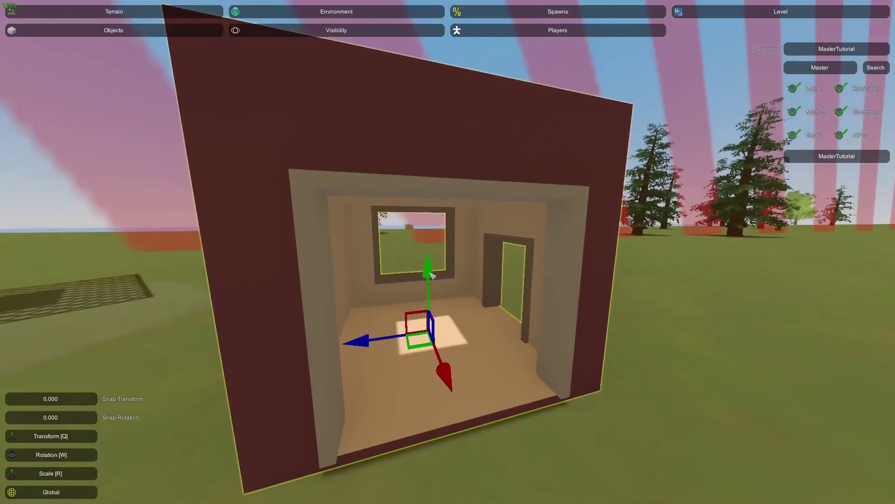
pyautogui.click(522, 262)
pyautogui.moveTo(522, 262); pyautogui.dragTo(448, 252, button='right')
pyautogui.press('w')
pyautogui.press('s')
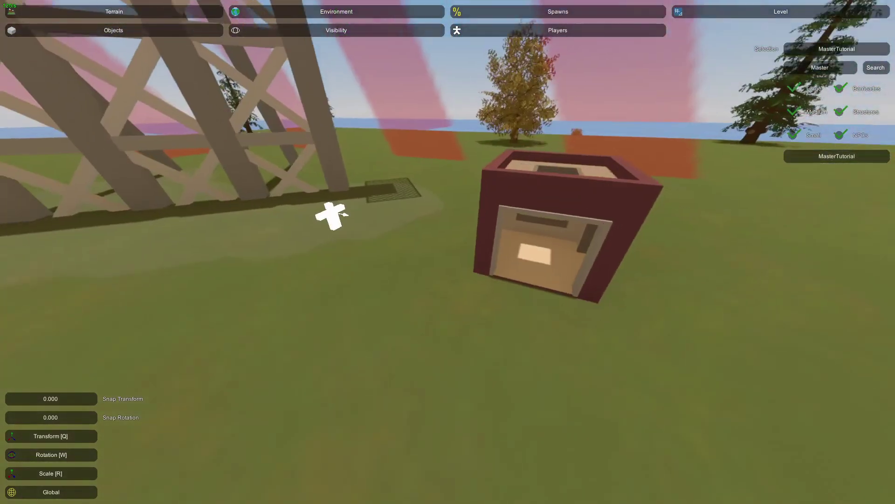
# Save the Test map and exit the level editor.
pyautogui.press('Escape')
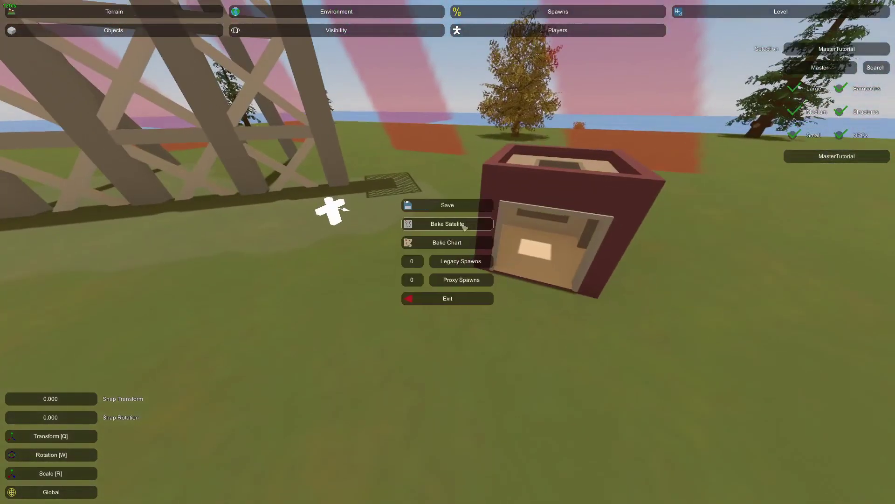
pyautogui.click(459, 302)
# Start the Test map offline in singleplayer.
pyautogui.click(63, 101)
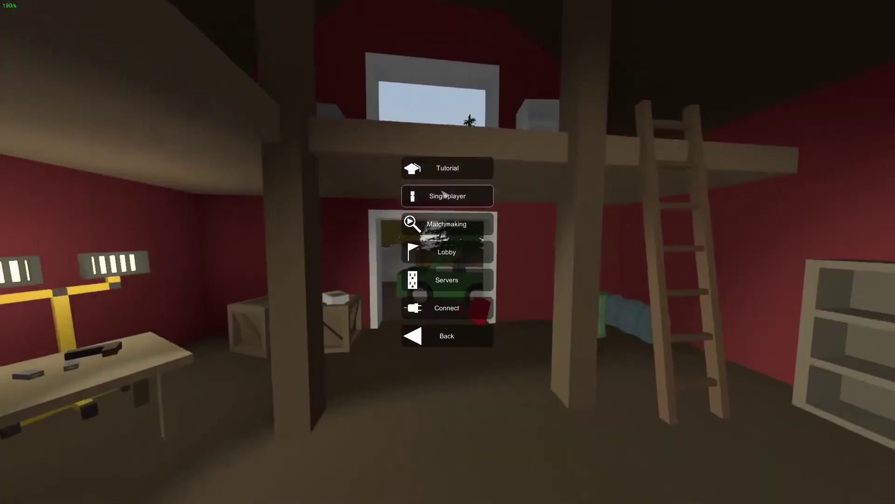
pyautogui.click(448, 194)
pyautogui.scroll(-15, 463, 265)
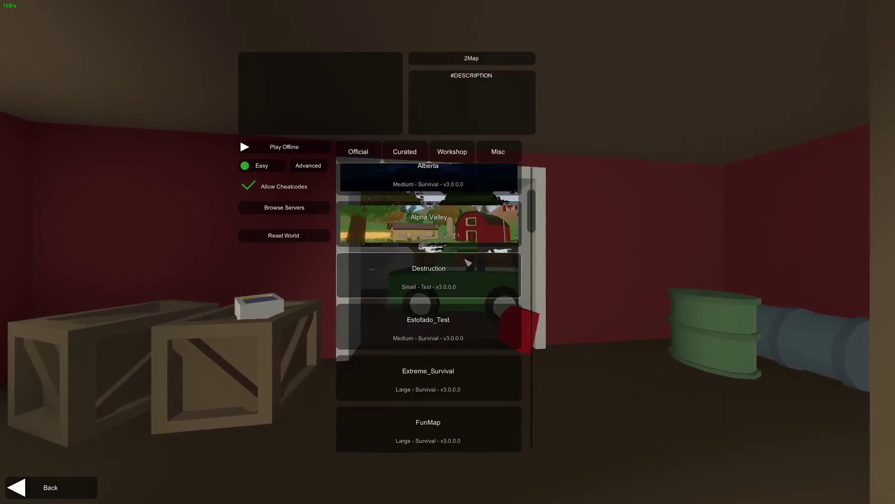
pyautogui.scroll(-3, 463, 265)
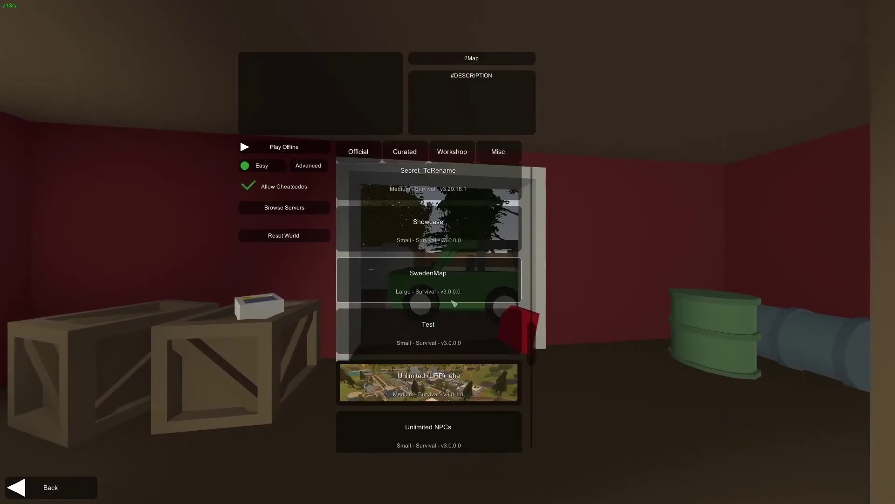
pyautogui.click(450, 331)
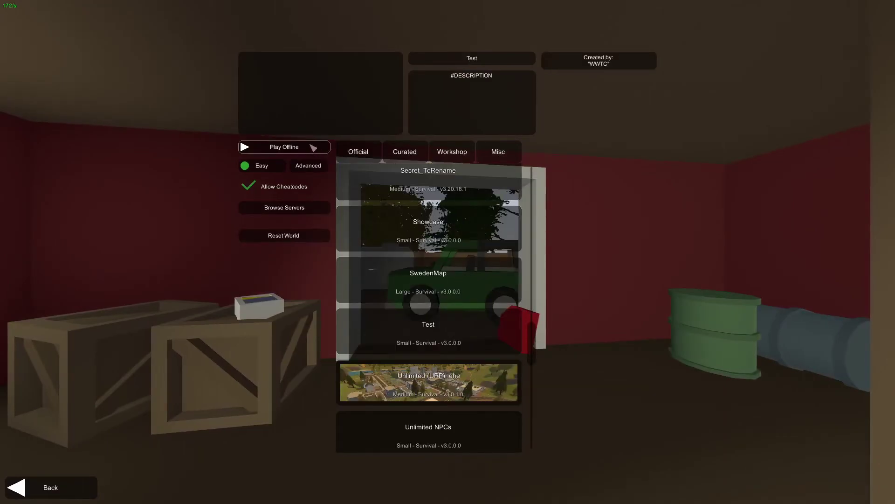
pyautogui.click(313, 147)
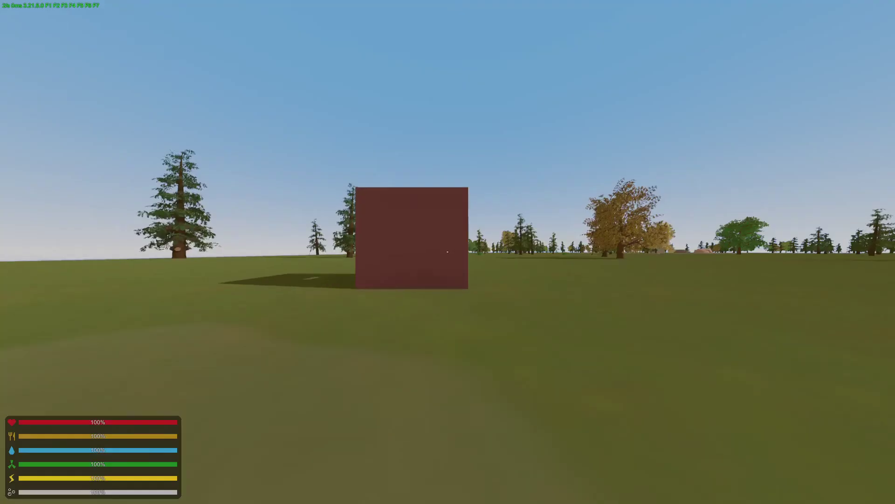
# Walk up to the red MasterTutorial building in the Test map, enter it and inspect its interior.
pyautogui.press('w')
pyautogui.hotkey('shift', 'w')
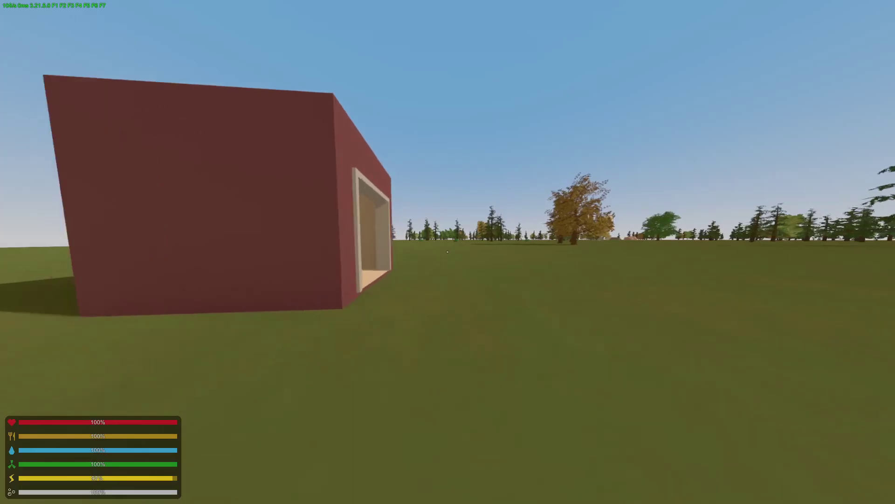
pyautogui.press('w')
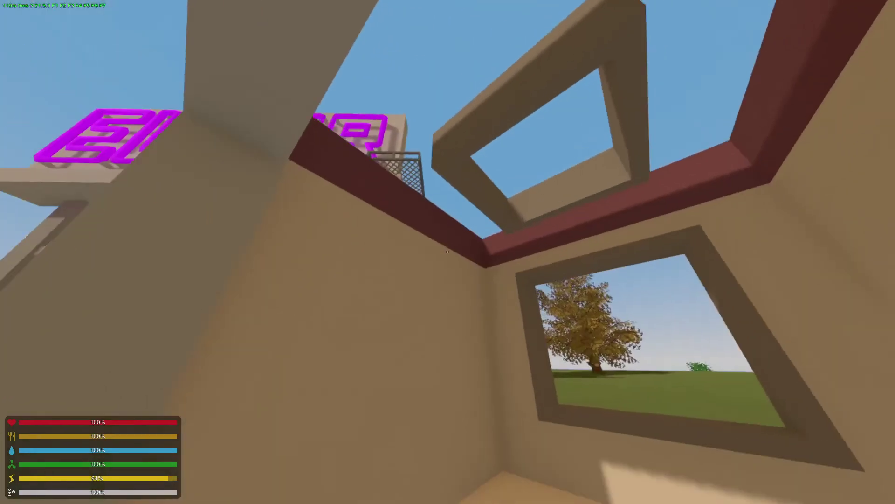
pyautogui.click(448, 252)
pyautogui.press('s')
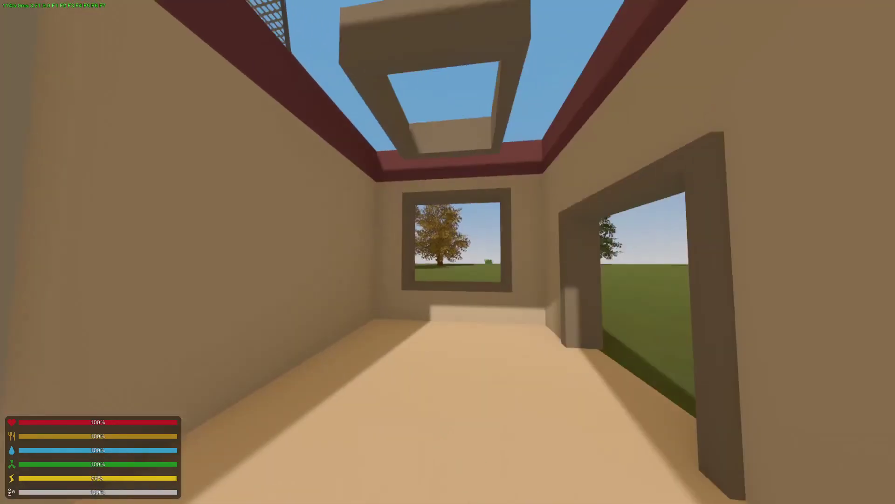
pyautogui.press('Escape')
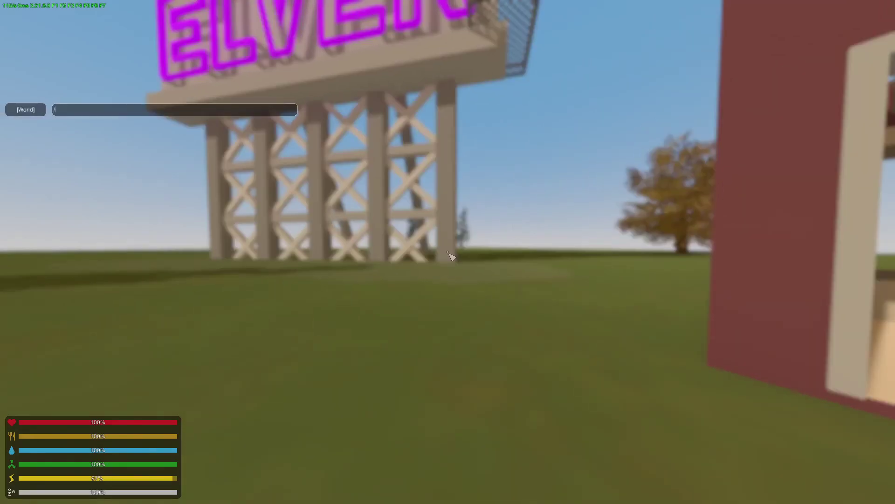
pyautogui.press('Escape')
pyautogui.press('Escape')
pyautogui.press('Escape')
# Remove the character's police top, bottom and cap and drop them on the ground.
pyautogui.press('g')
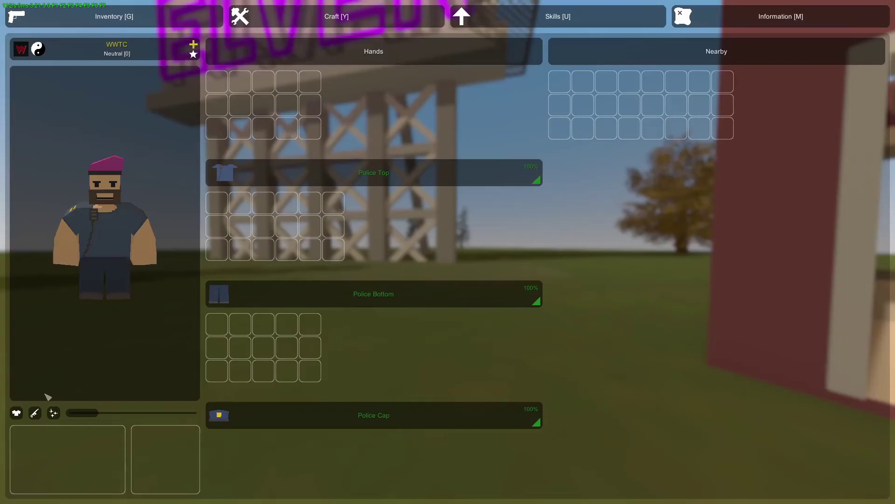
pyautogui.click(281, 174)
pyautogui.click(286, 171)
pyautogui.click(288, 169)
pyautogui.keyDown('ctrl'); pyautogui.click(264, 101); pyautogui.keyUp('ctrl')
pyautogui.keyDown('ctrl'); pyautogui.click(287, 99); pyautogui.keyUp('ctrl')
pyautogui.press('g')
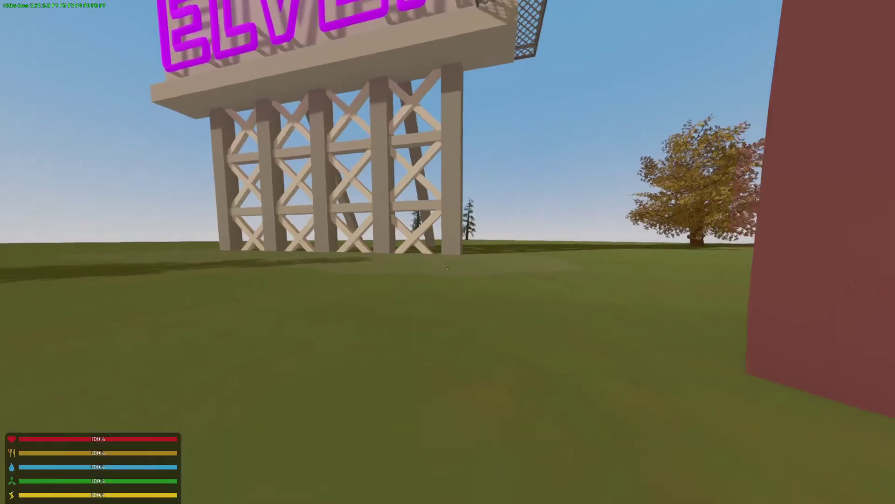
# Switch to the third-person view, run the chat command /give 17100 and check the Xmas sweater in the inventory.
pyautogui.press('h')
pyautogui.press('a')
pyautogui.write('j')
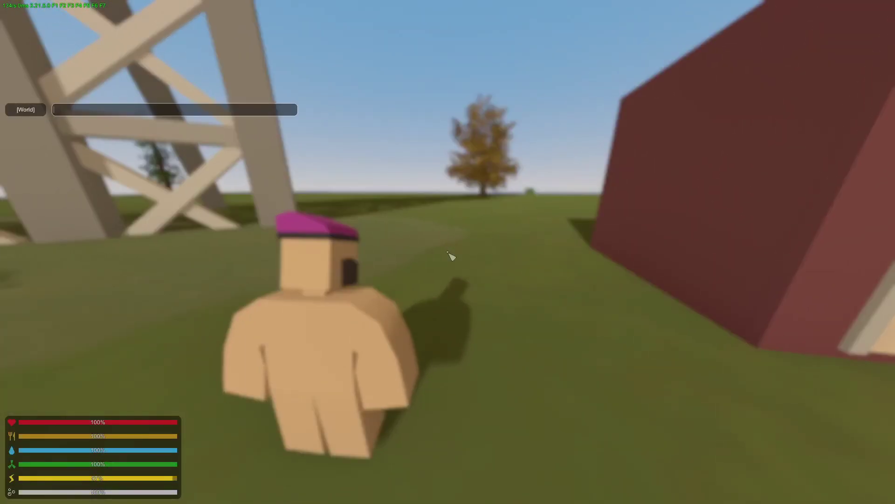
pyautogui.write('/give 17100')
pyautogui.press('Return')
pyautogui.press('g')
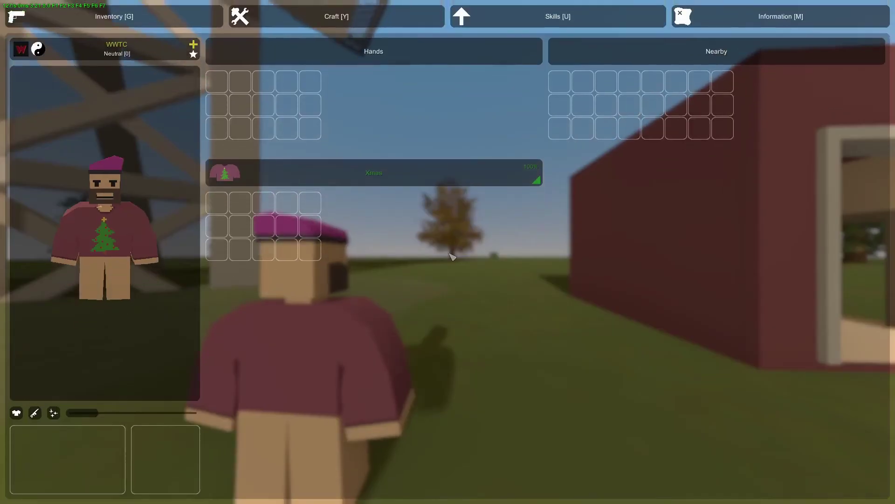
pyautogui.press('g')
# Turn on the orbiting free camera and examine the custom Christmas tree sweater on the character from the front, sides and back.
pyautogui.hotkey('shift', 'F1')
pyautogui.press('s')
pyautogui.press('d')
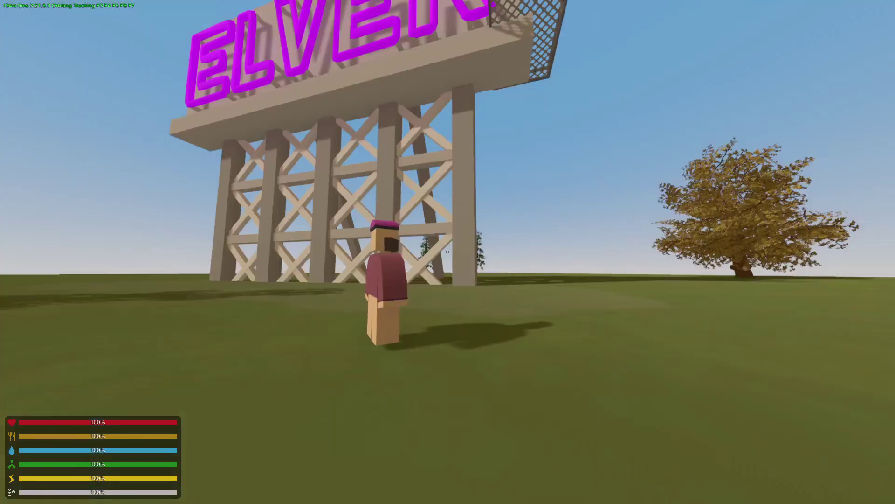
pyautogui.press('d')
pyautogui.press('w')
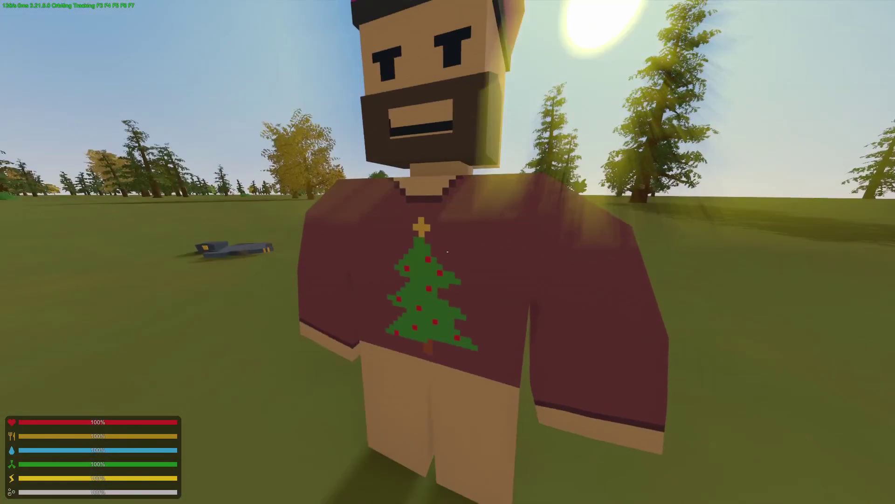
pyautogui.press('s')
pyautogui.press('a')
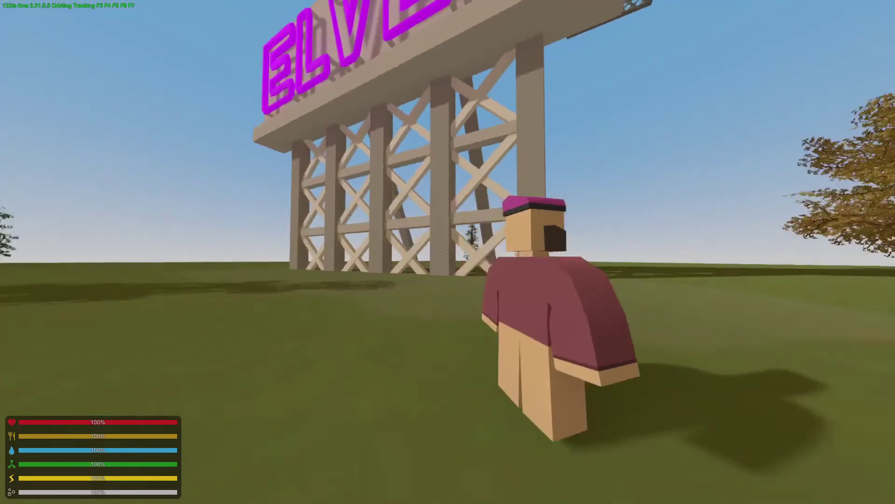
pyautogui.press('w')
pyautogui.press('d')
pyautogui.press('w')
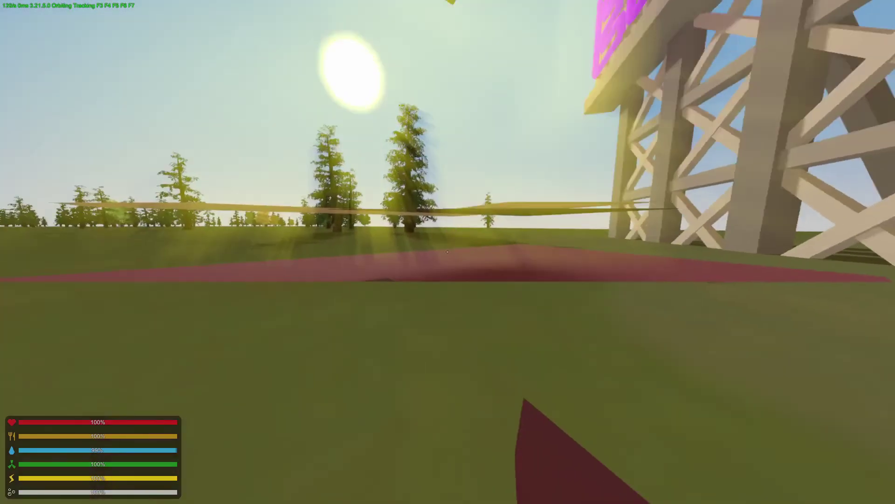
pyautogui.press('s')
pyautogui.press('s')
pyautogui.press('a')
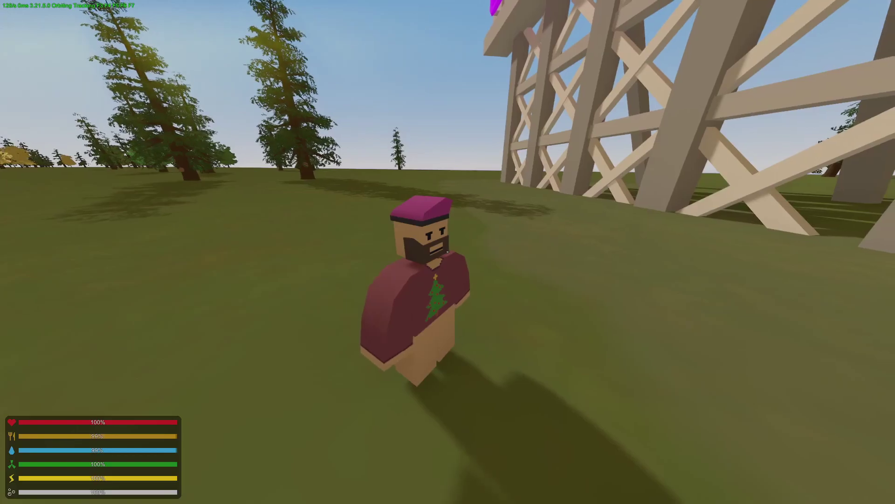
pyautogui.press('w')
pyautogui.press('d')
pyautogui.press('a')
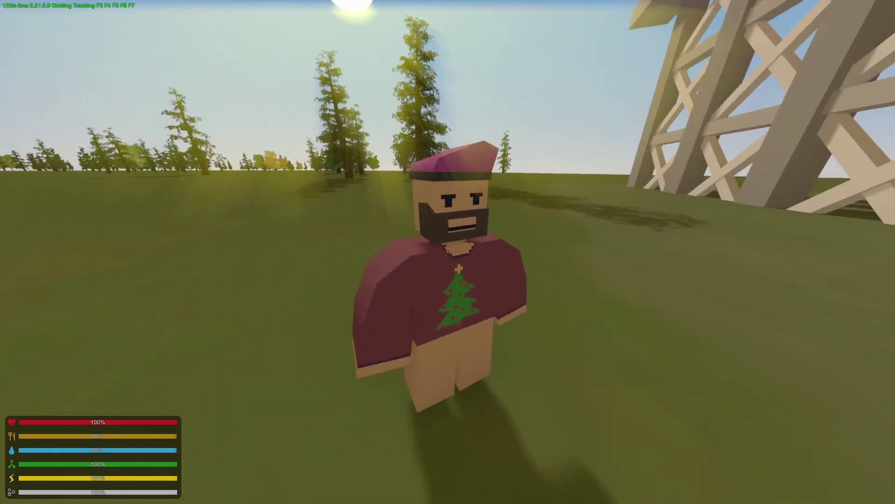
pyautogui.press('a')
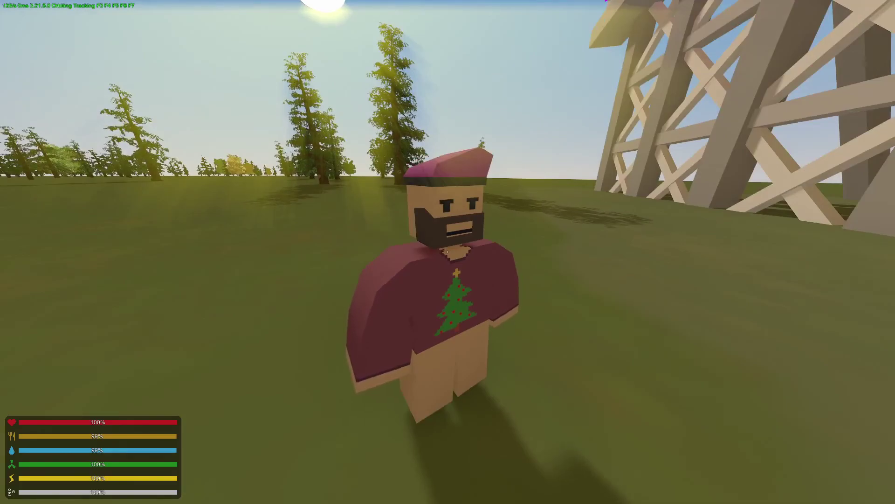
pyautogui.press('w')
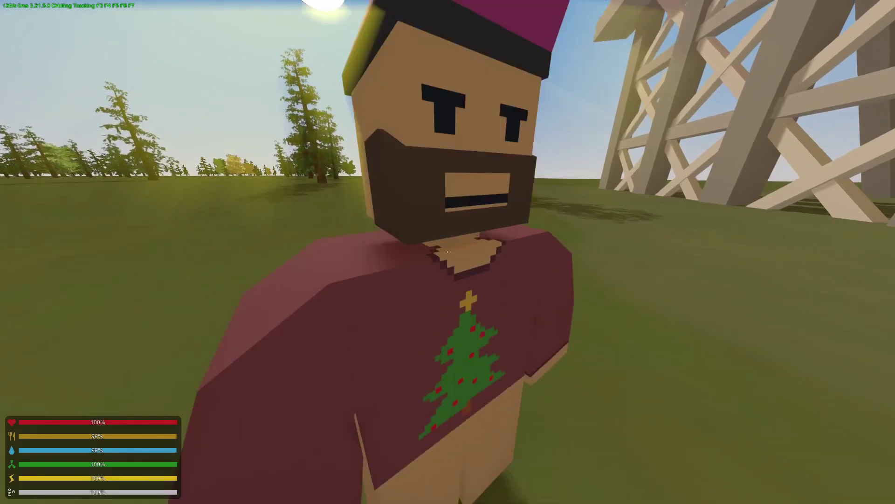
pyautogui.press('s')
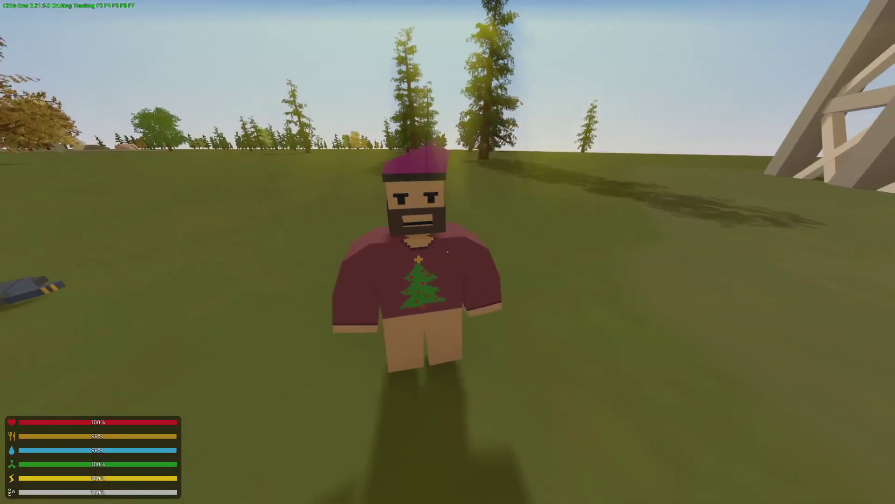
pyautogui.press('a')
pyautogui.press('w')
pyautogui.press('w')
pyautogui.press('d')
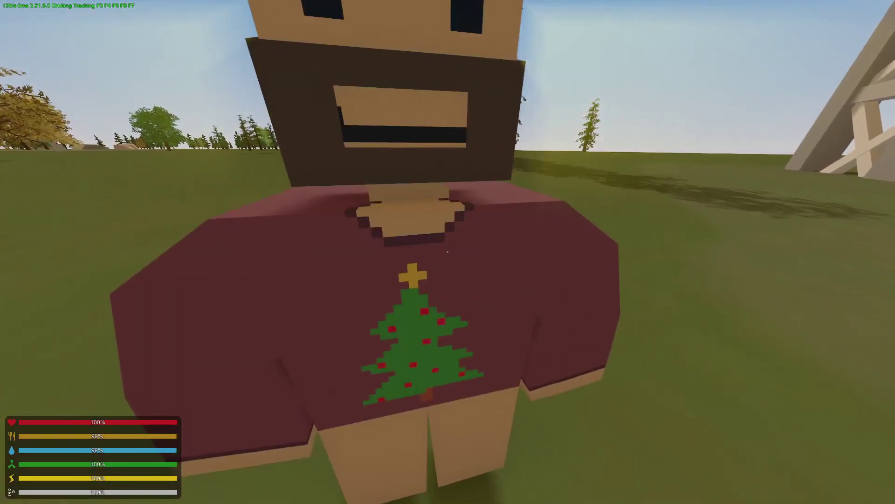
pyautogui.press('s')
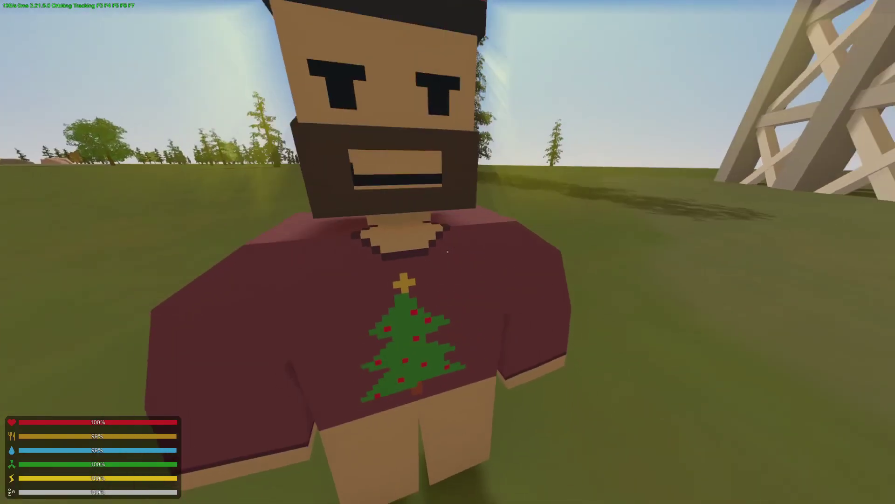
pyautogui.press('a')
pyautogui.press('w')
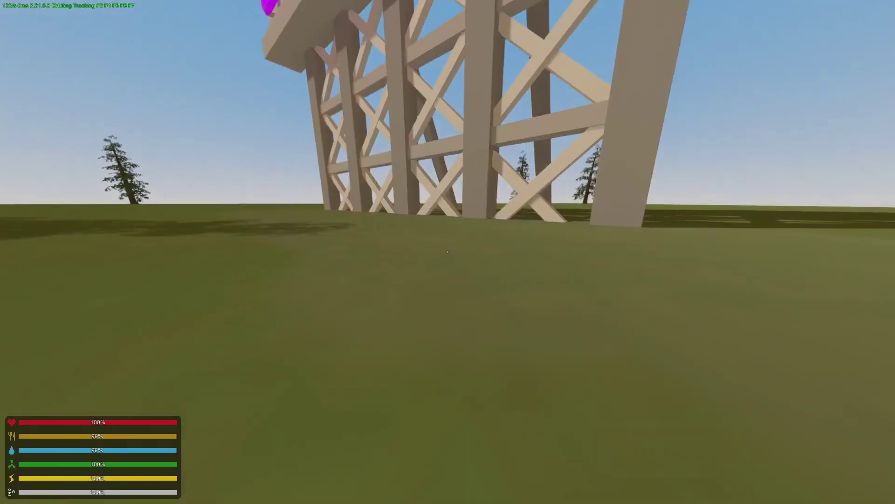
pyautogui.press('s')
pyautogui.press('s')
pyautogui.press('w')
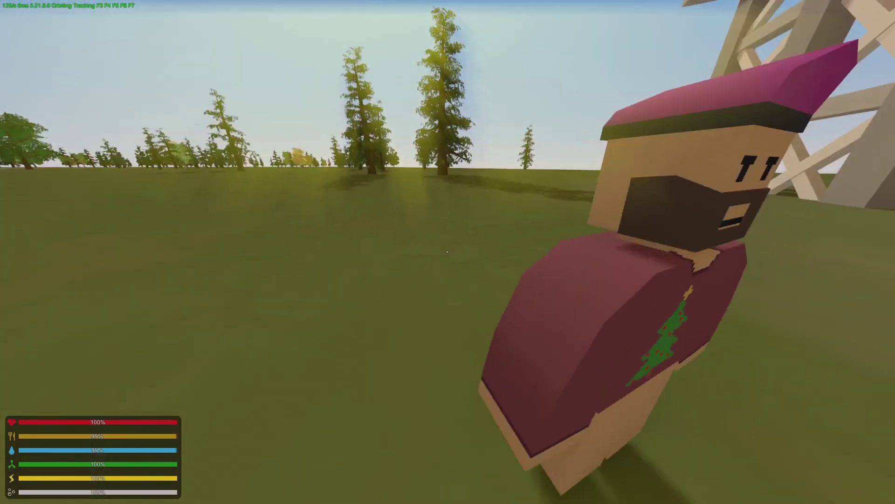
# Face the character from the front and make it perform the Salute gesture.
pyautogui.press('s')
pyautogui.press('c')
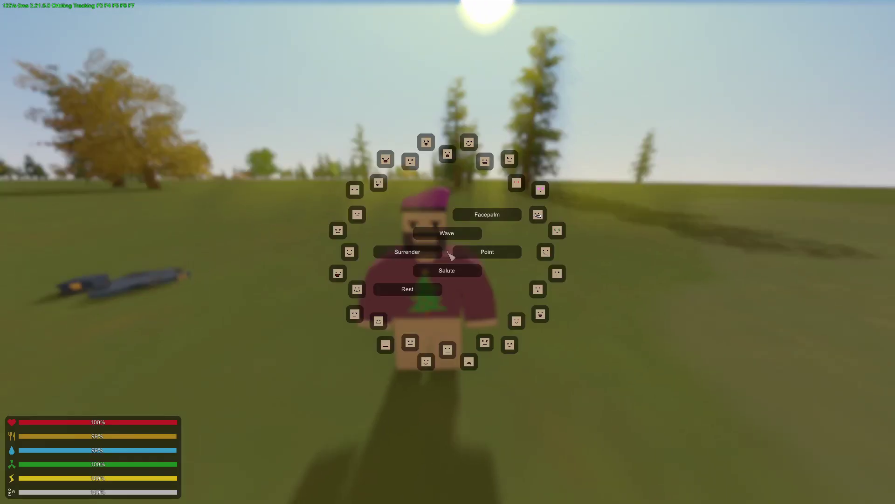
pyautogui.click(447, 270)
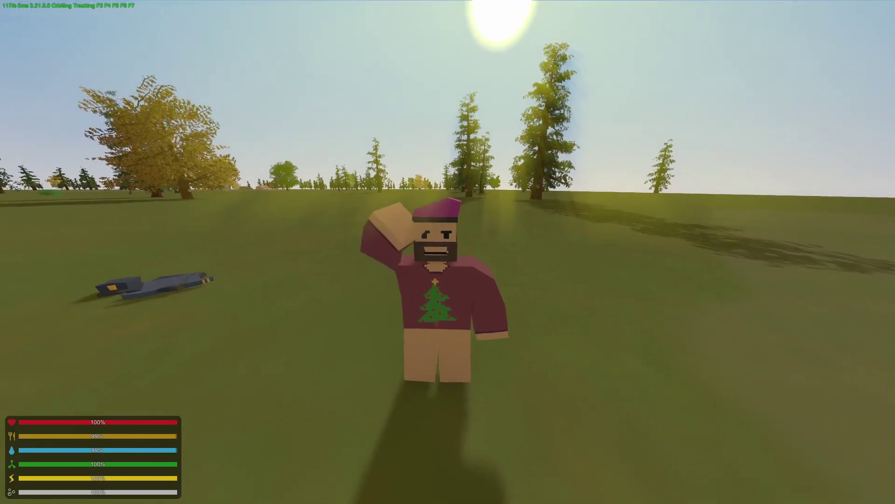